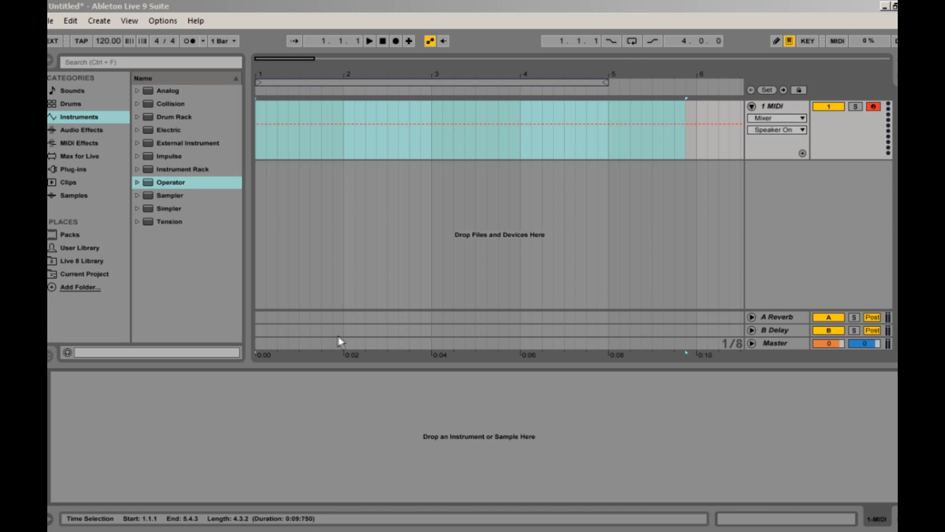
Load the Operator instrument onto the MIDI track
left_click(434, 3)
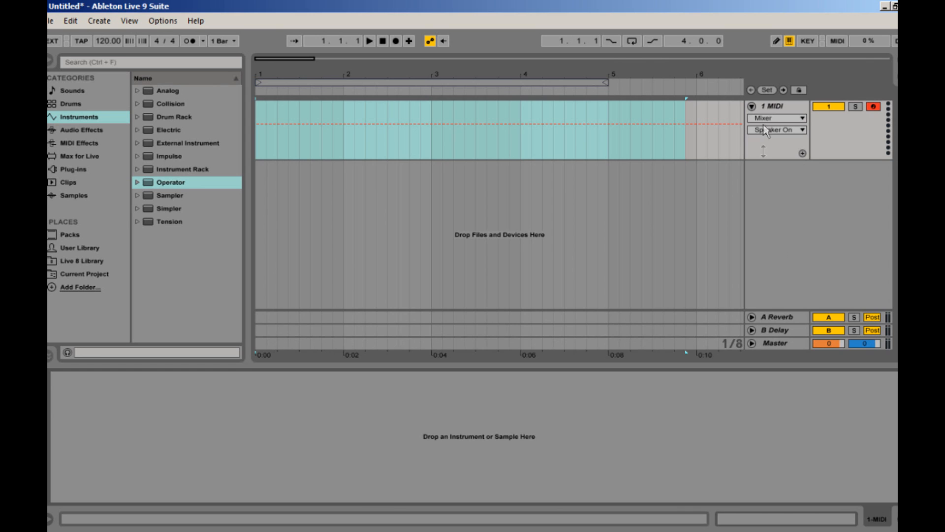
left_click(529, 82)
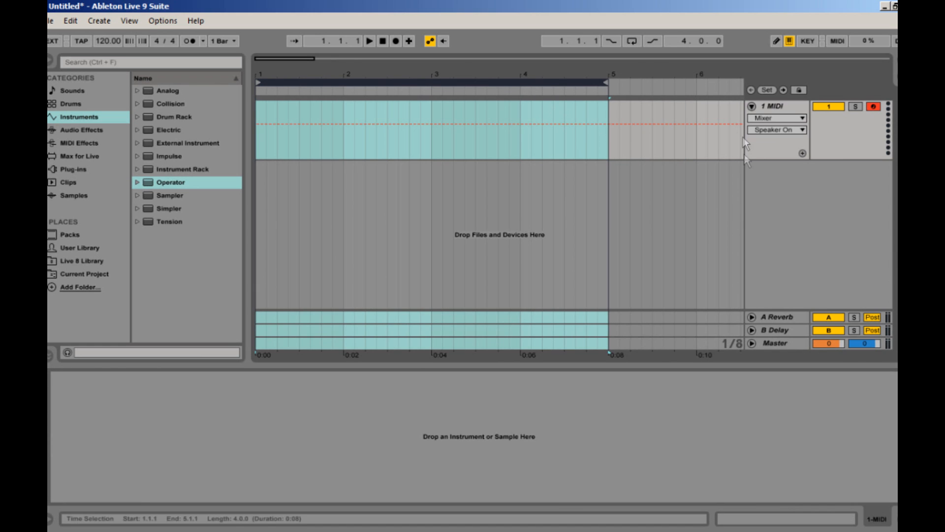
left_click(775, 106)
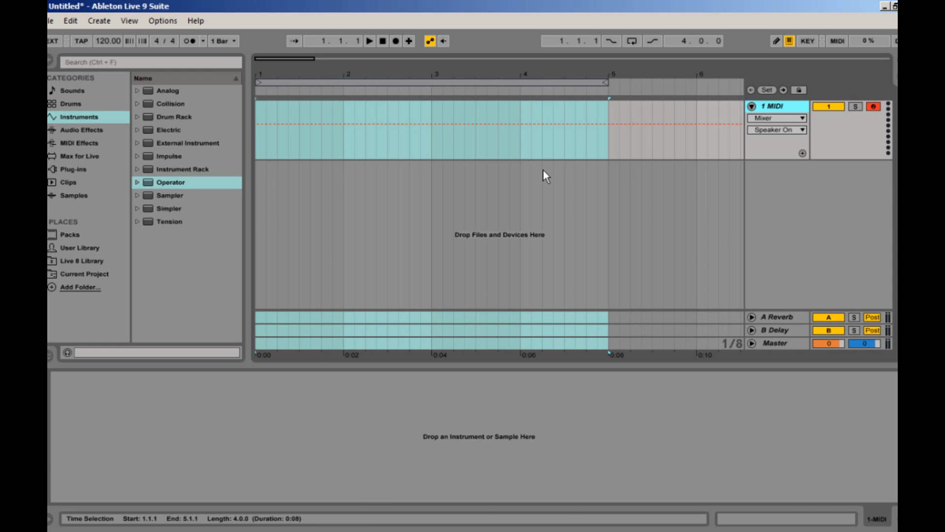
left_click(199, 186)
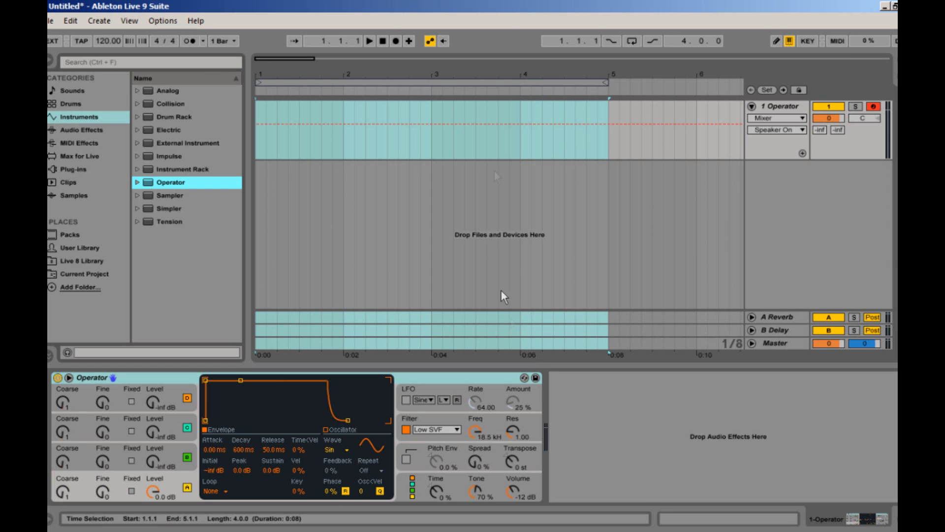
Insert an empty two-bar MIDI clip at bar 1 on the Operator track and loop the arrangement over those two bars
left_click(531, 85)
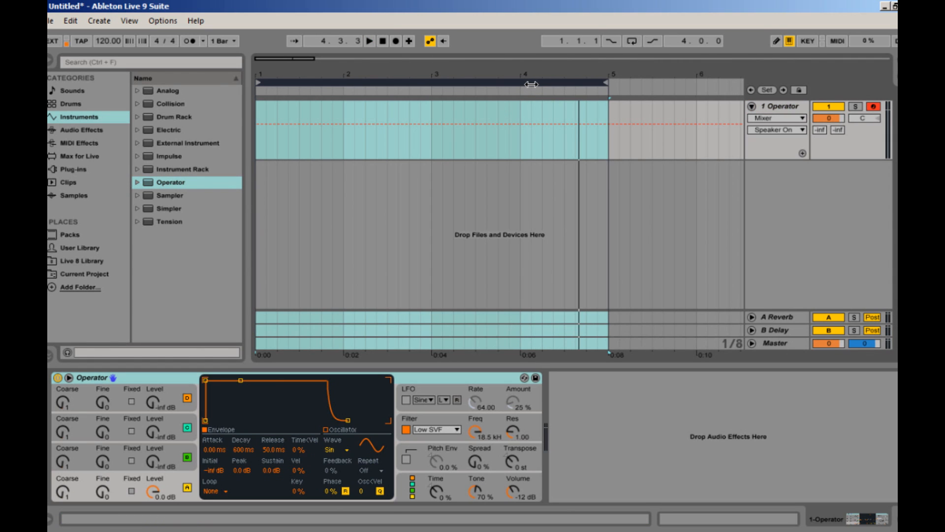
left_click_drag(259, 110, 430, 112)
right_click(428, 111)
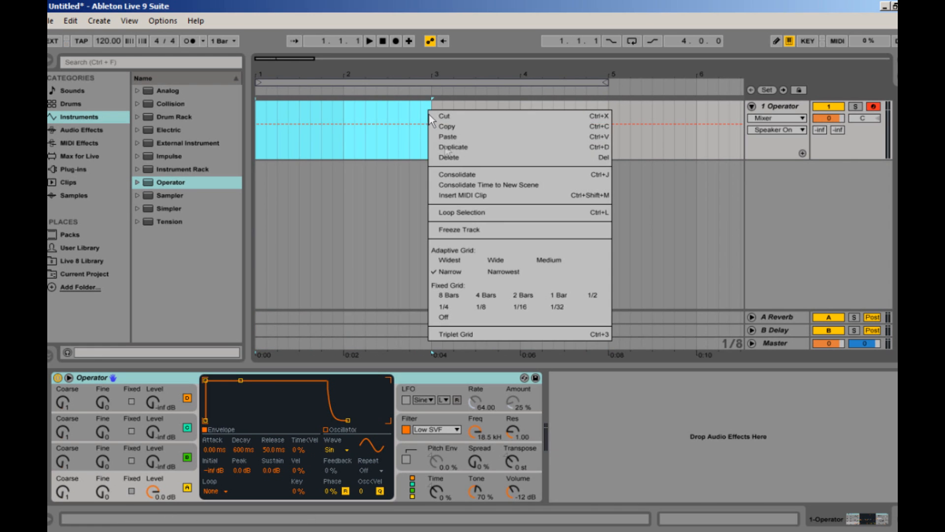
left_click(477, 195)
left_click(594, 82)
left_click_drag(594, 82, 432, 81)
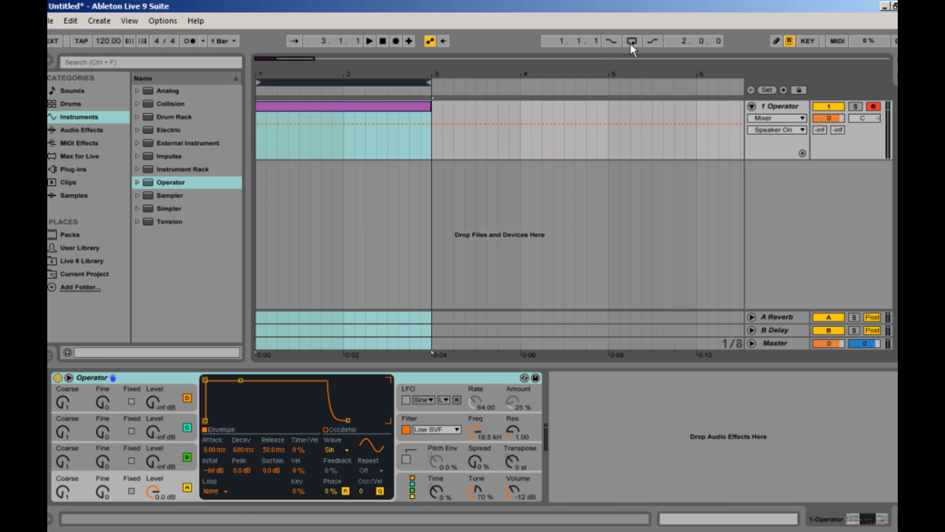
left_click(354, 107)
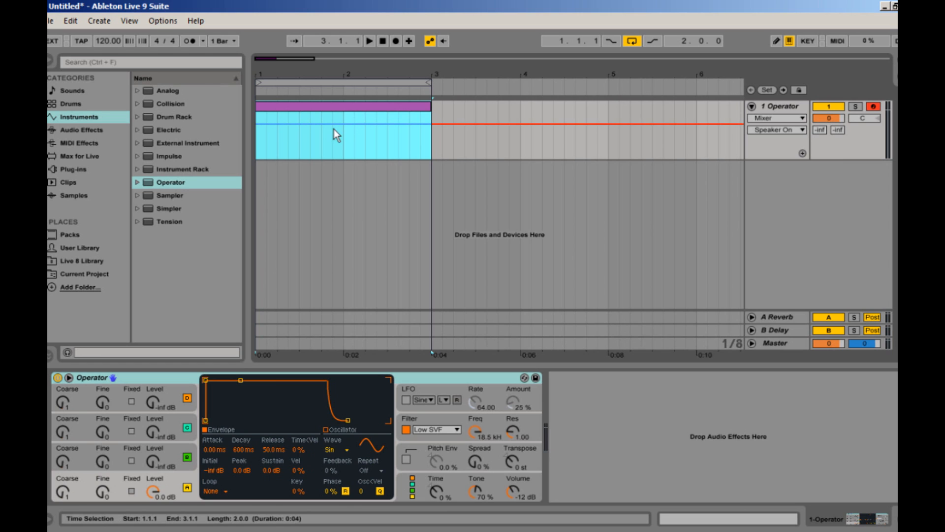
Open the new clip's notes for editing and audition C3 and C2 on the Operator track
double_click(312, 109)
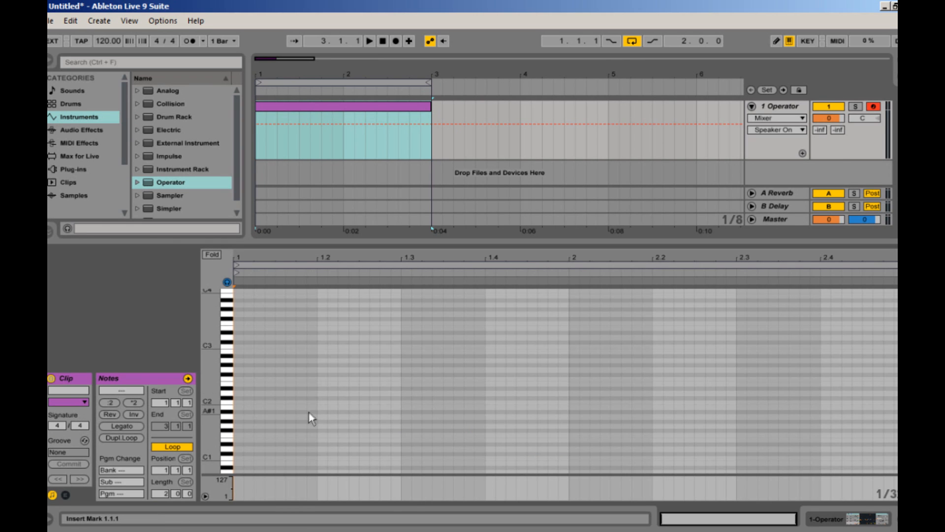
key("a")
key("a")
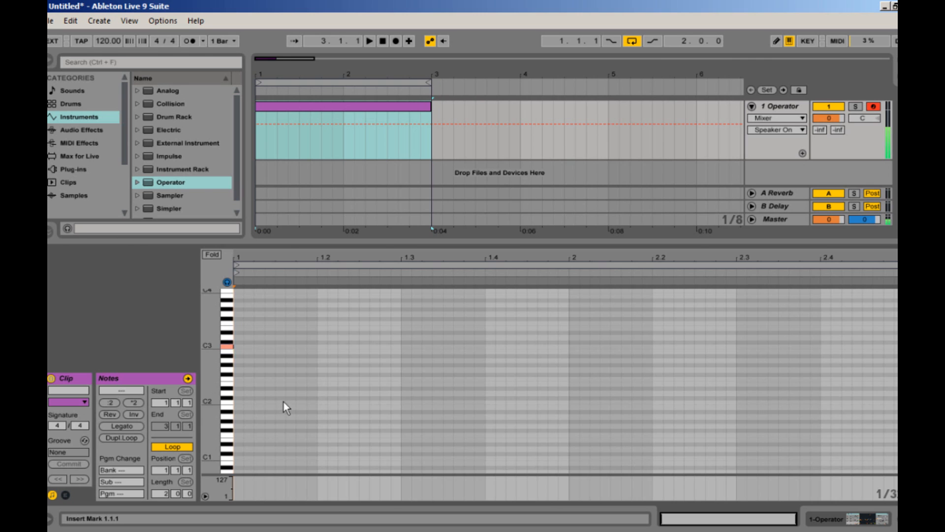
key("z")
key("a")
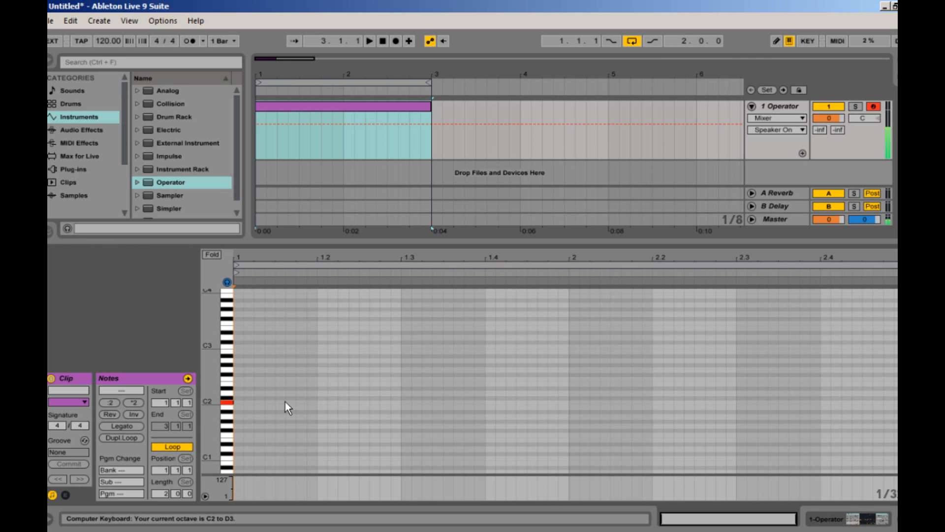
key("x")
Enter a three-note chord of G2, B2 and D3 at the start of the clip
double_click(239, 336)
double_click(237, 356)
double_click(237, 369)
left_click_drag(211, 358, 216, 361)
Set the note grid to 1/16 and lengthen all three chord notes to one sixteenth
right_click(367, 338)
left_click(463, 294)
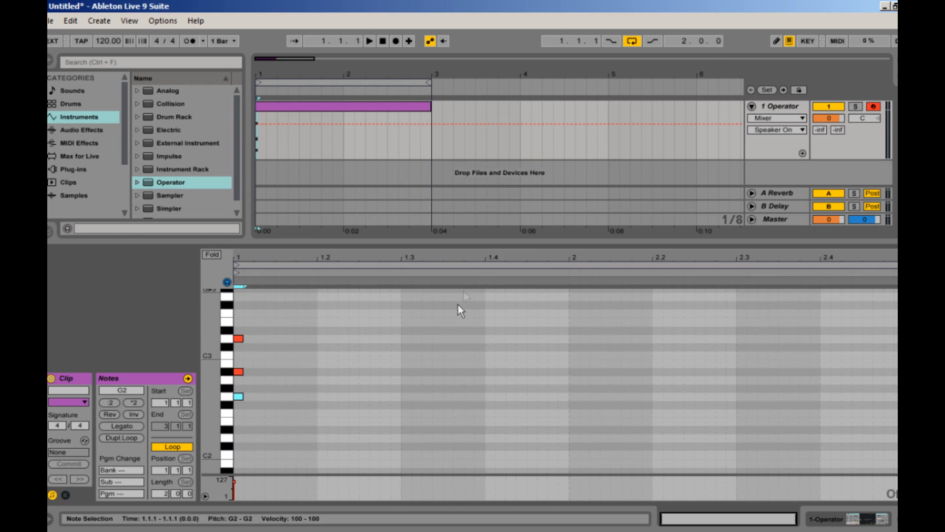
right_click(457, 306)
left_click(546, 296)
left_click_drag(295, 422, 254, 344)
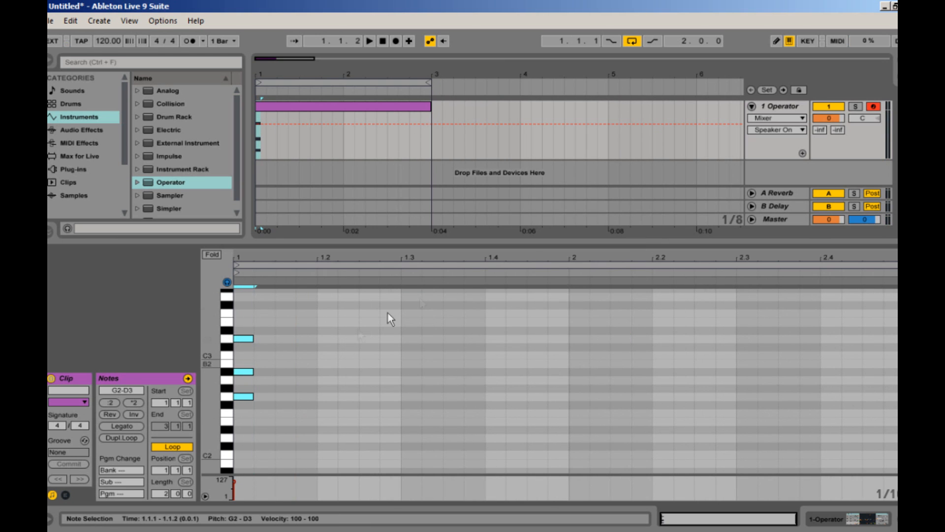
Show the track's Operator device and set oscillator A's waveform to Saw D
left_click_drag(524, 244, 523, 273)
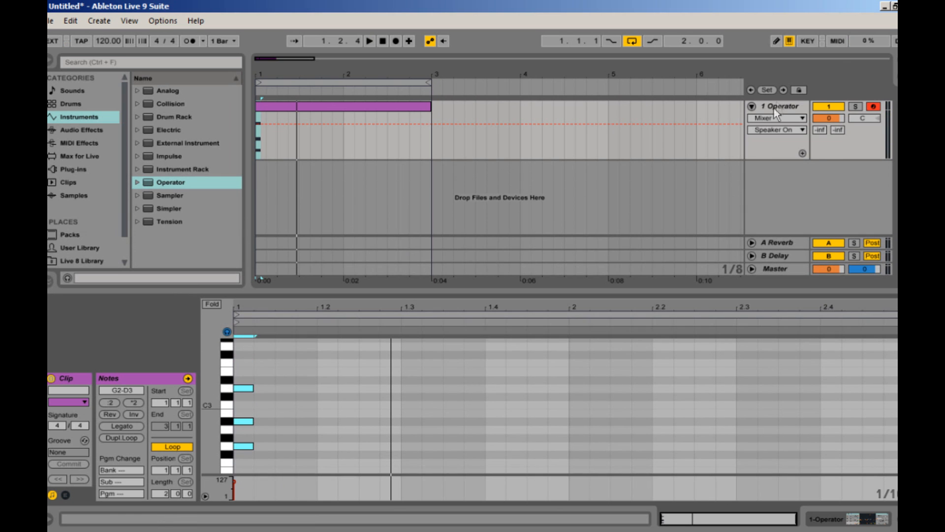
left_click(778, 105)
key("space")
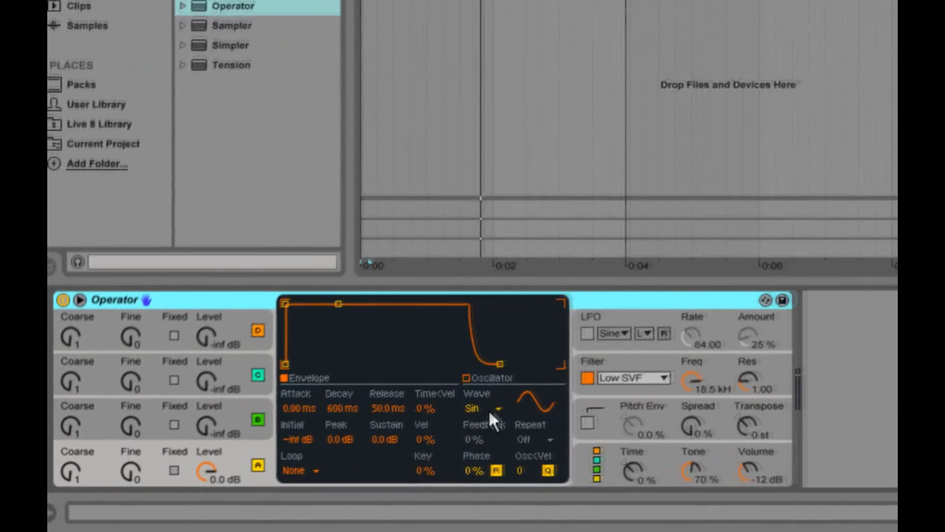
left_click(443, 421)
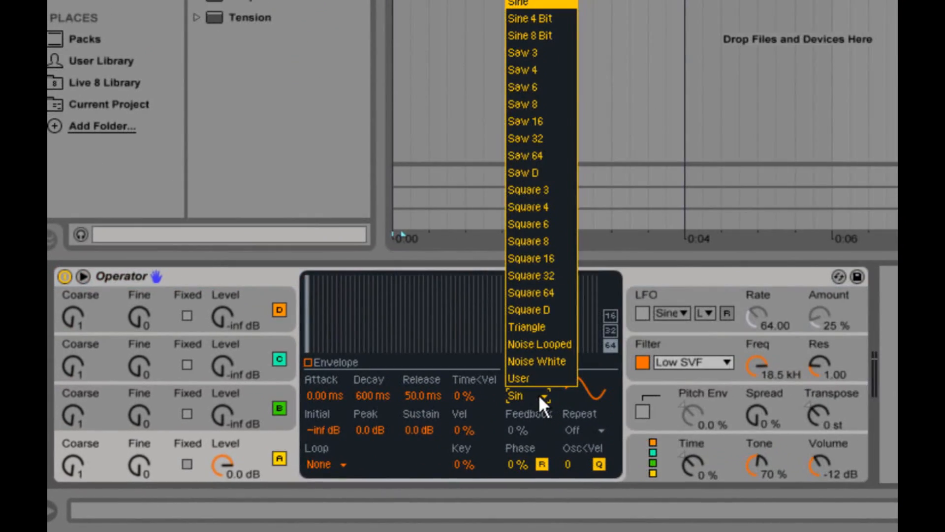
left_click(542, 173)
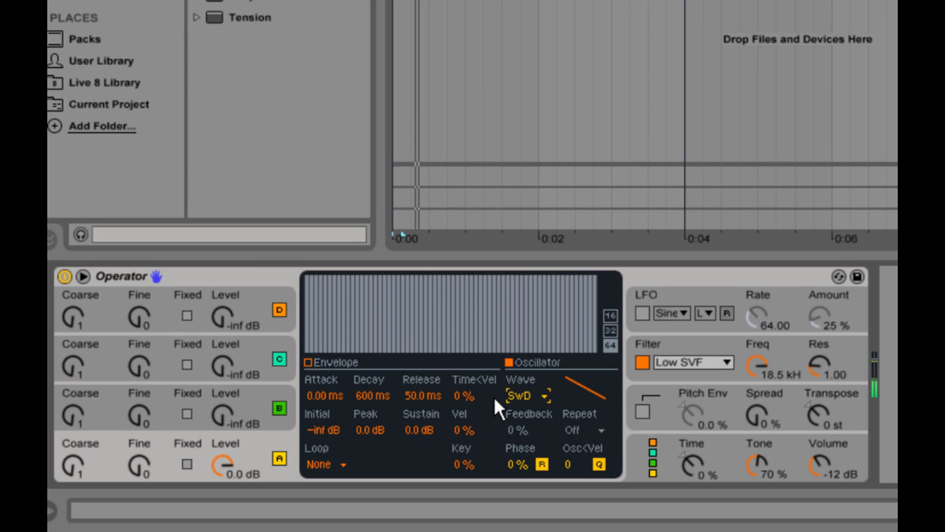
Lower Operator's output volume to -20 dB and reselect Saw D as oscillator A's waveform
left_click_drag(820, 465, 823, 466)
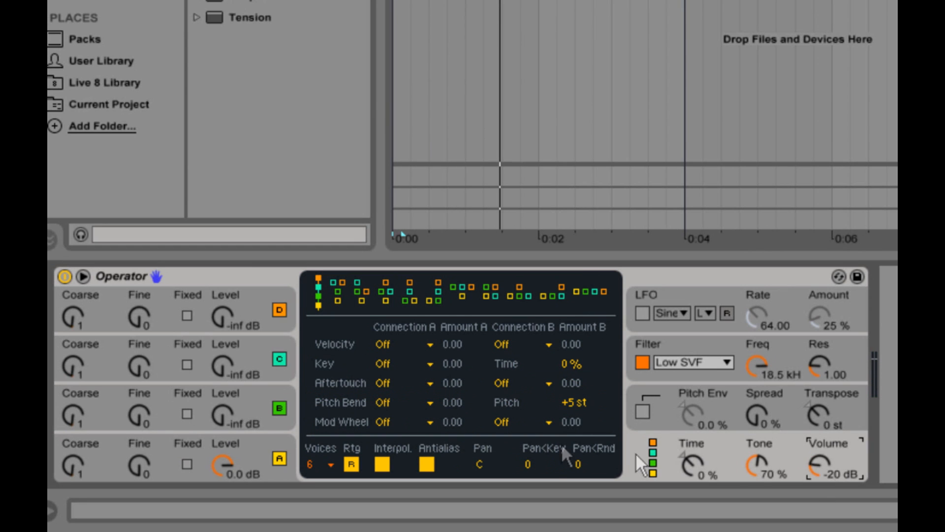
left_click(265, 439)
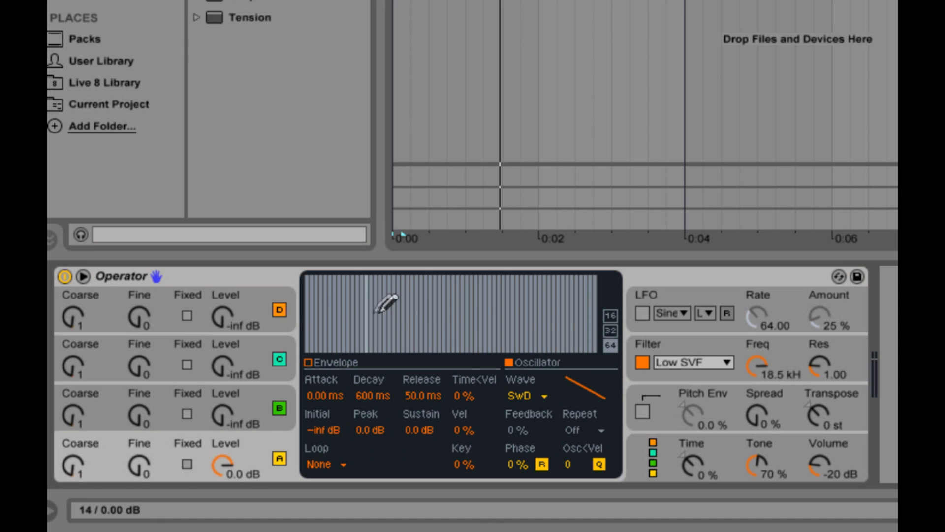
left_click(541, 396)
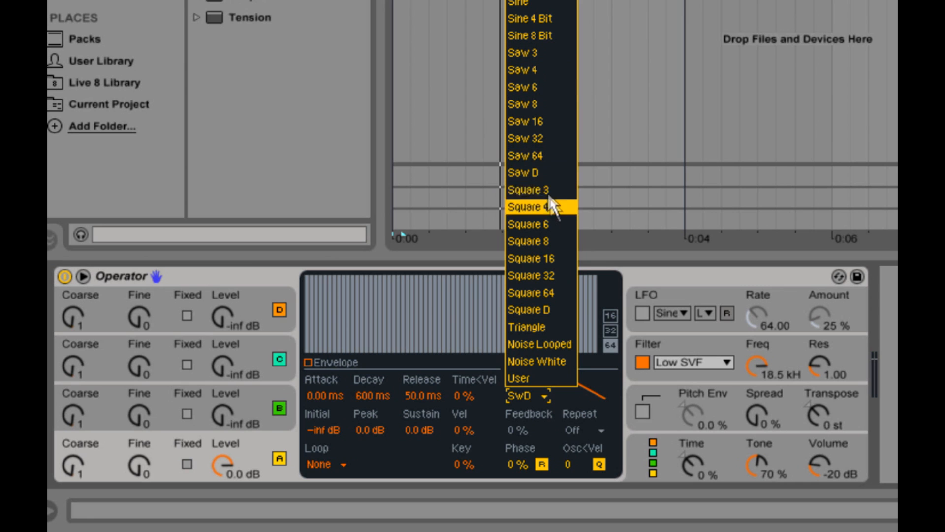
left_click(549, 172)
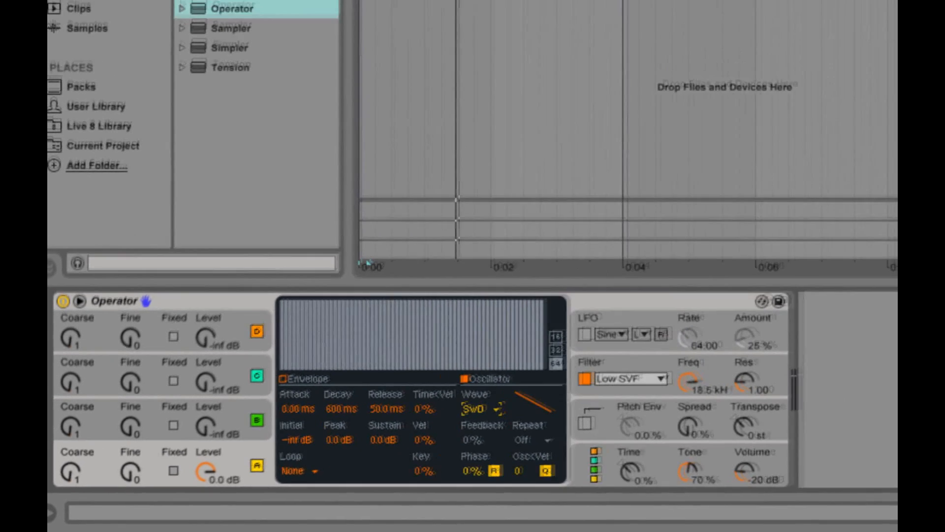
Reduce Operator's output volume to -23 dB and play back the looped clip
left_click(314, 118)
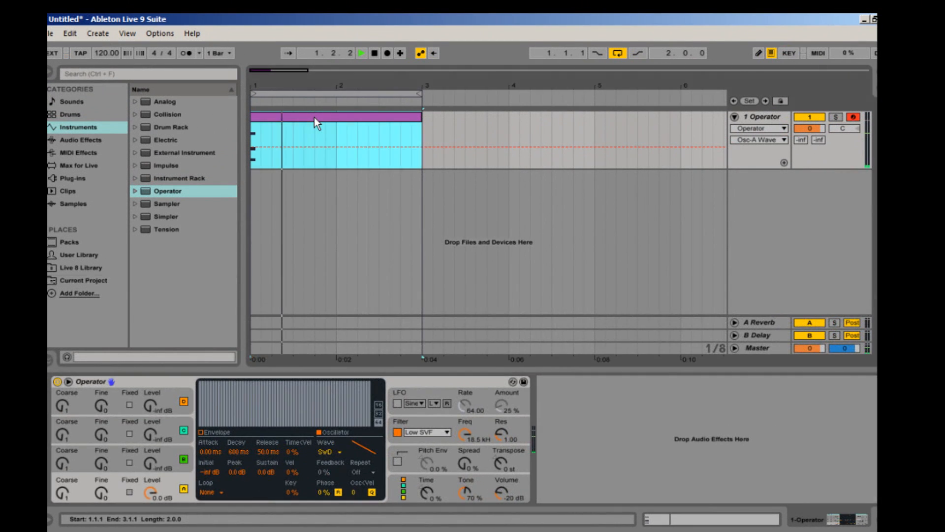
double_click(314, 118)
double_click(773, 116)
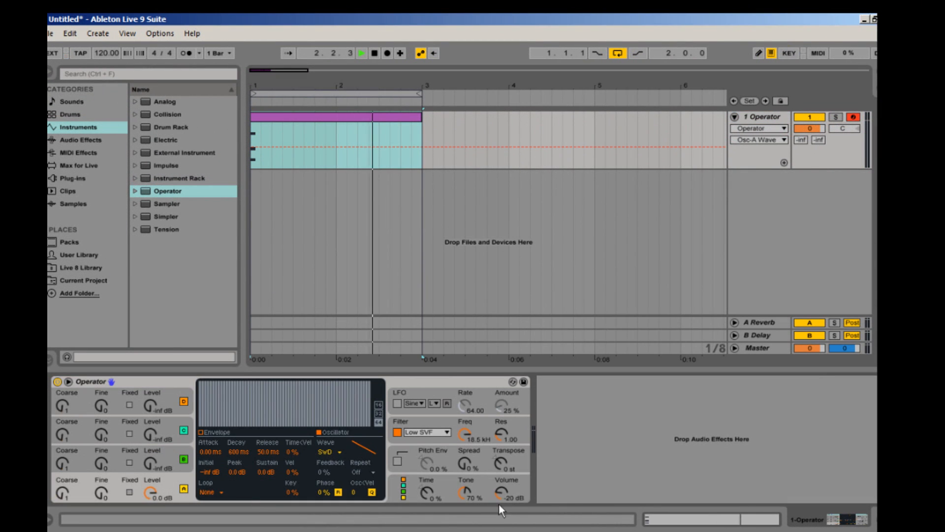
left_click_drag(498, 495, 498, 495)
key("space")
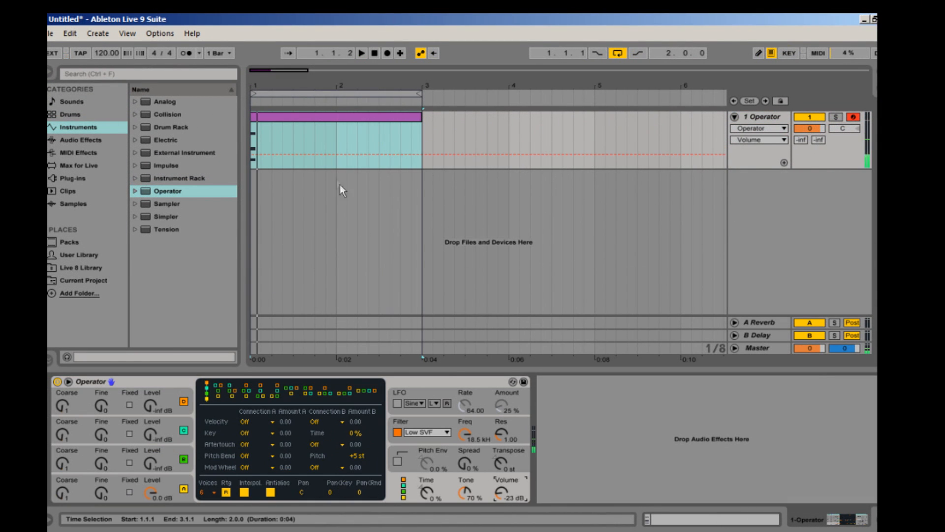
Copy the opening chord to 1.3.3, 2.1 and 2.3.3 in the clip and play the pattern
double_click(324, 122)
left_click(317, 410)
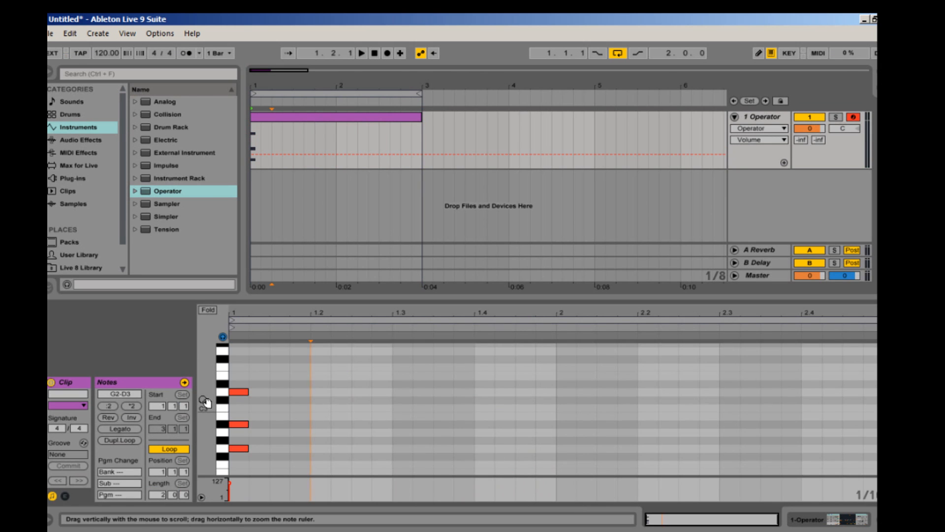
left_click_drag(205, 401, 203, 395)
left_click_drag(285, 440, 227, 366)
key("ctrl+c")
left_click(435, 412)
key("ctrl+v")
left_click(554, 417)
key("ctrl+v")
left_click(760, 414)
key("ctrl+v")
key("space")
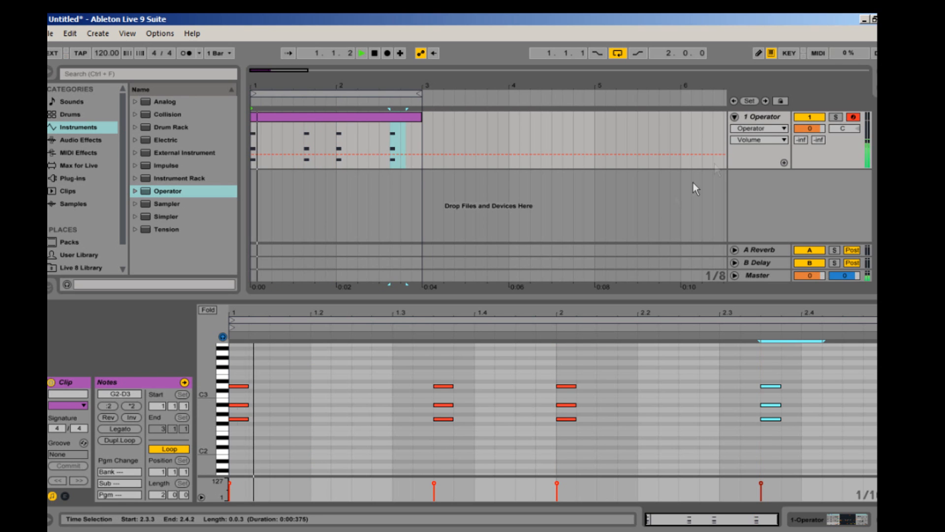
Set Operator's output volume to -18 dB and oscillator A's envelope release to 1.24 s
left_click(763, 116)
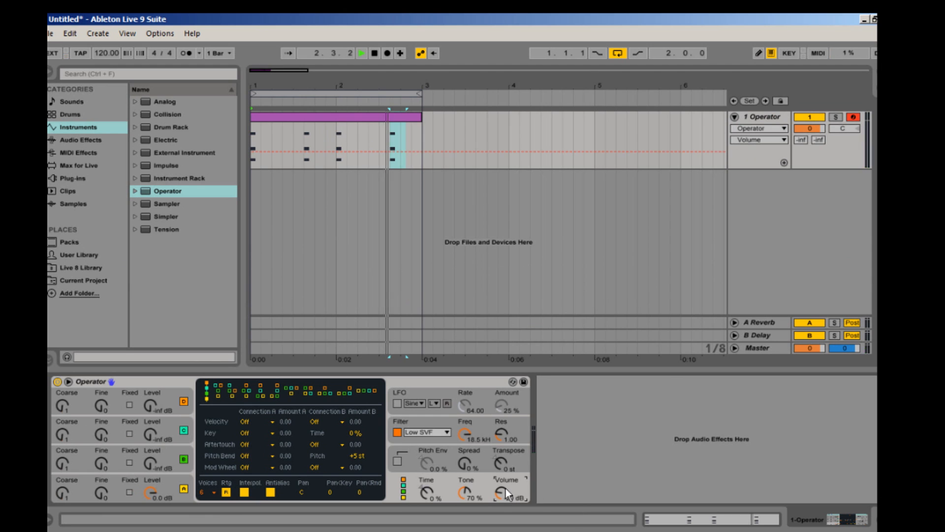
left_click_drag(500, 492, 498, 492)
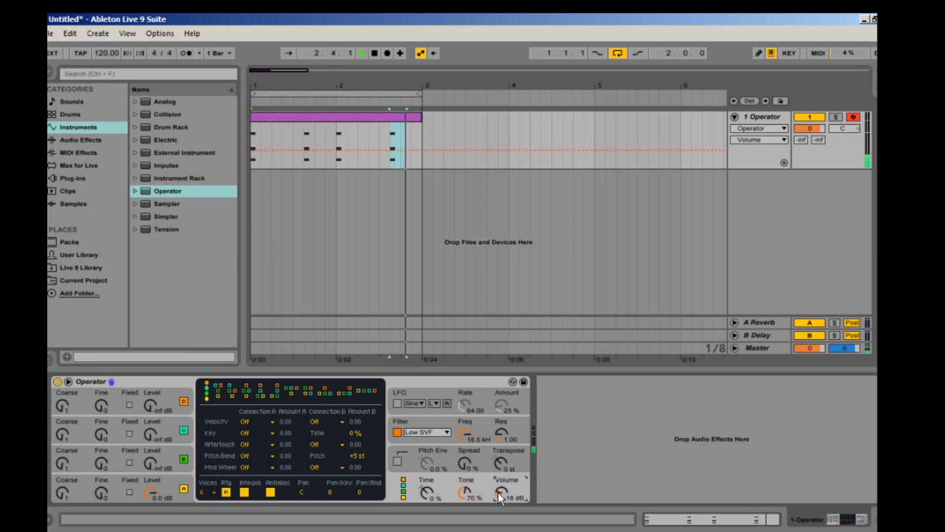
left_click(178, 482)
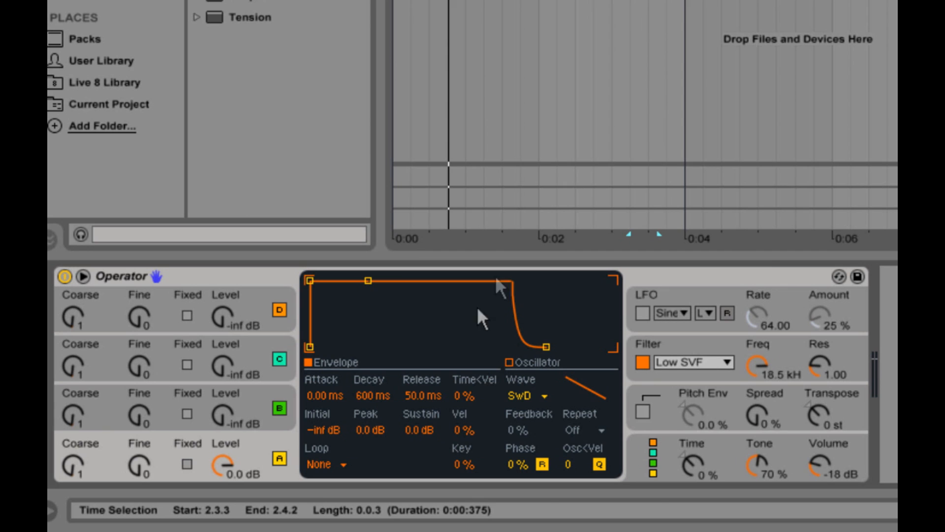
left_click_drag(546, 347, 577, 345)
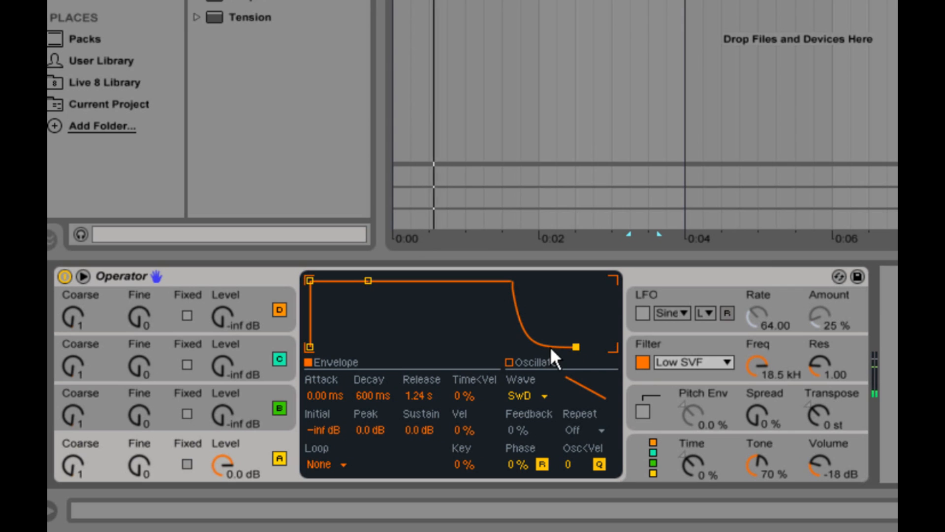
Set Operator's filter frequency to 30 Hz and its filter envelope amount to 72 %
left_click(701, 344)
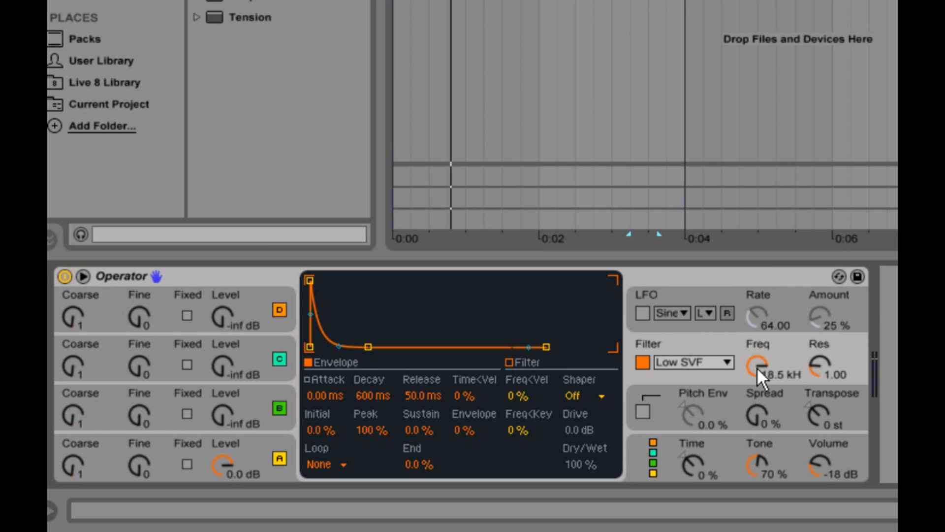
left_click_drag(755, 364, 755, 365)
left_click_drag(469, 433, 466, 425)
Set the filter envelope's decay to 2.63 s and release to 10.4 s, and fine-tune the envelope amount
left_click_drag(367, 346, 380, 347)
left_click_drag(547, 348, 595, 347)
left_click_drag(381, 347, 381, 346)
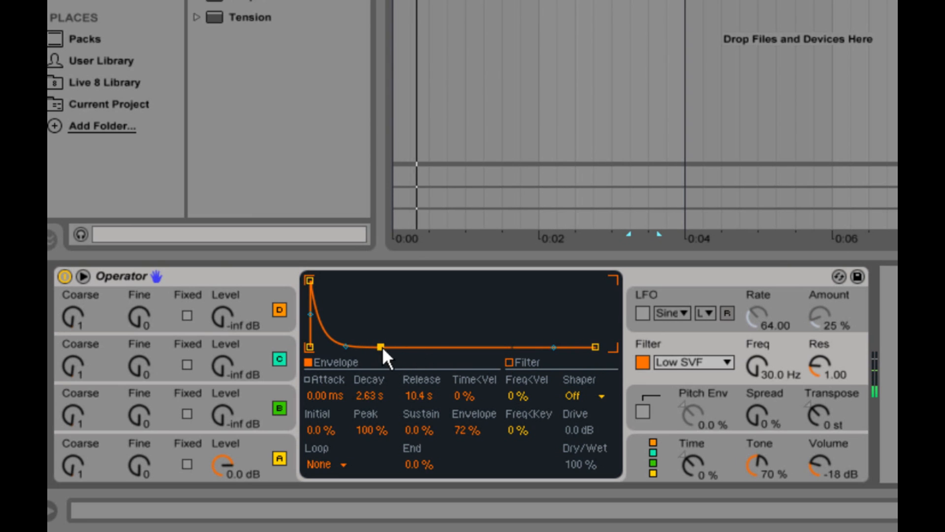
left_click_drag(462, 430, 462, 429)
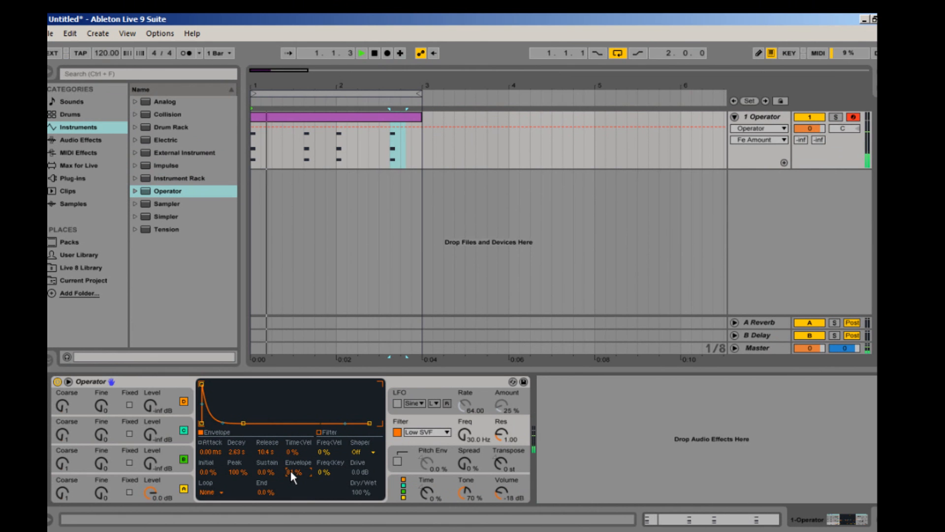
Transpose every chord in the clip down one octave so the notes span G1 to D2, and play the pattern
double_click(303, 117)
scroll(279, 438, "down", 2)
scroll(278, 431, "up", 2)
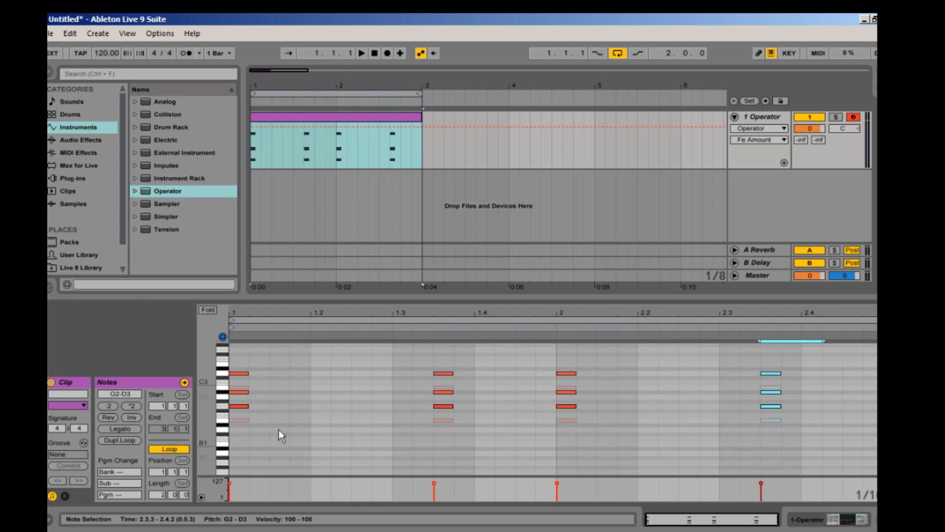
left_click(721, 448)
left_click_drag(842, 440, 240, 358)
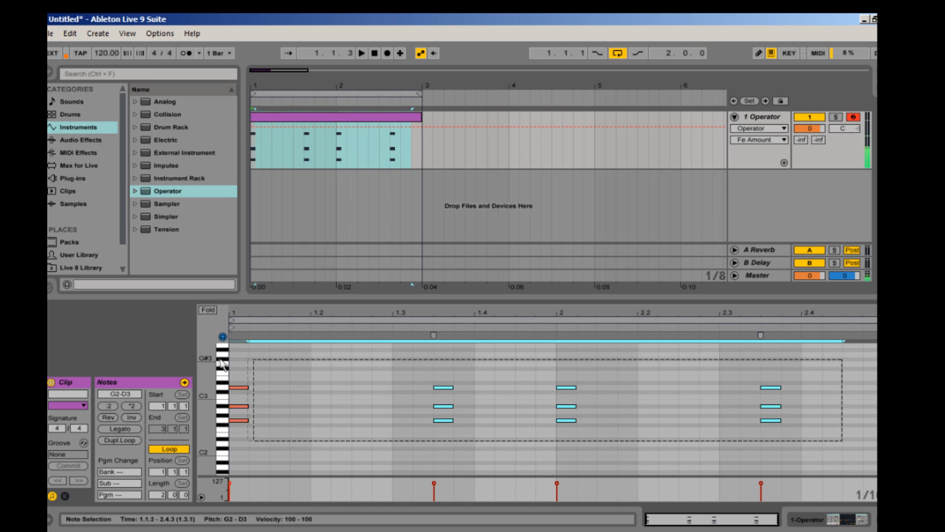
scroll(266, 367, "down", 2)
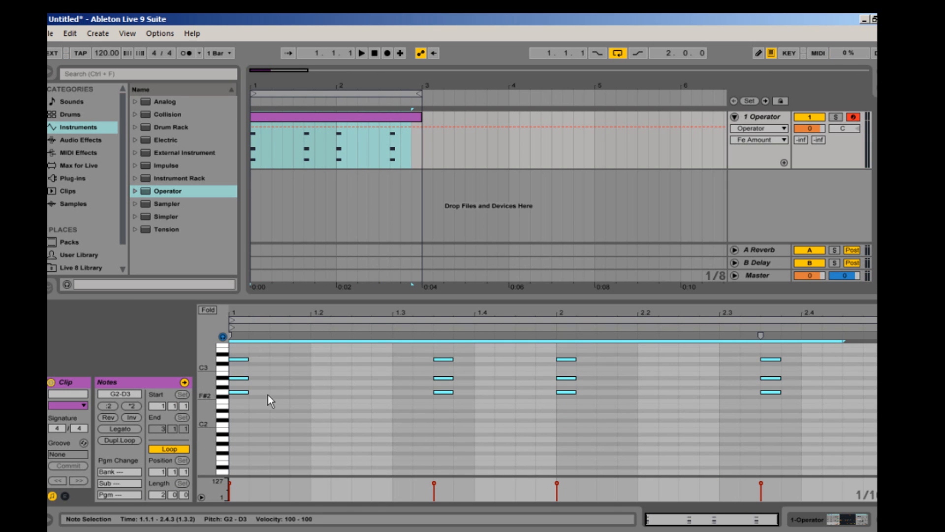
scroll(266, 394, "down", 2)
scroll(240, 374, "down", 1)
left_click_drag(238, 350, 241, 406)
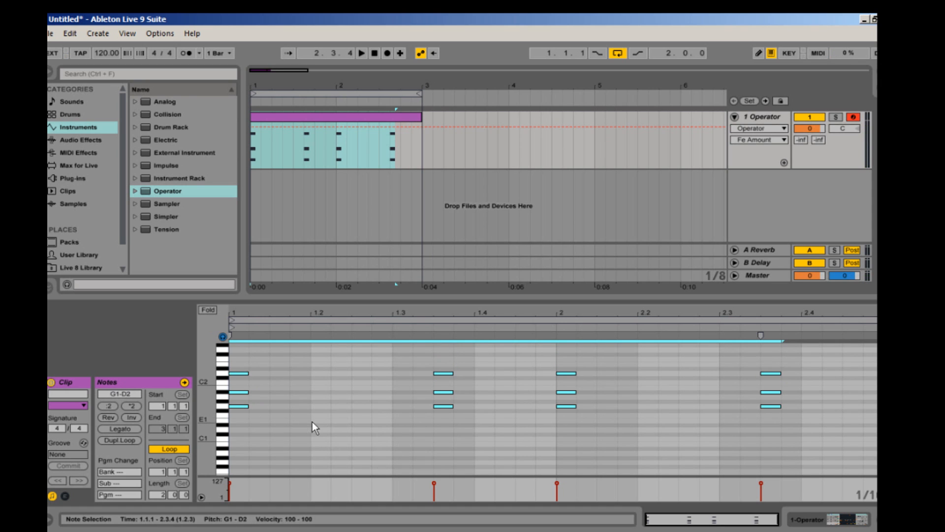
key("space")
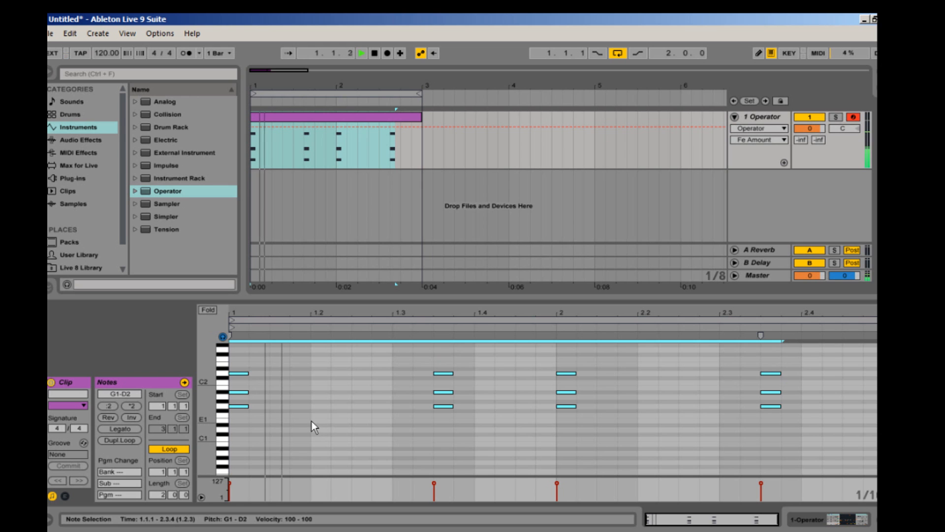
Set Operator's volume to -17 dB, its filter envelope decay to 2.05 s and the envelope amount to 74 %
left_click(510, 150)
left_click(751, 116)
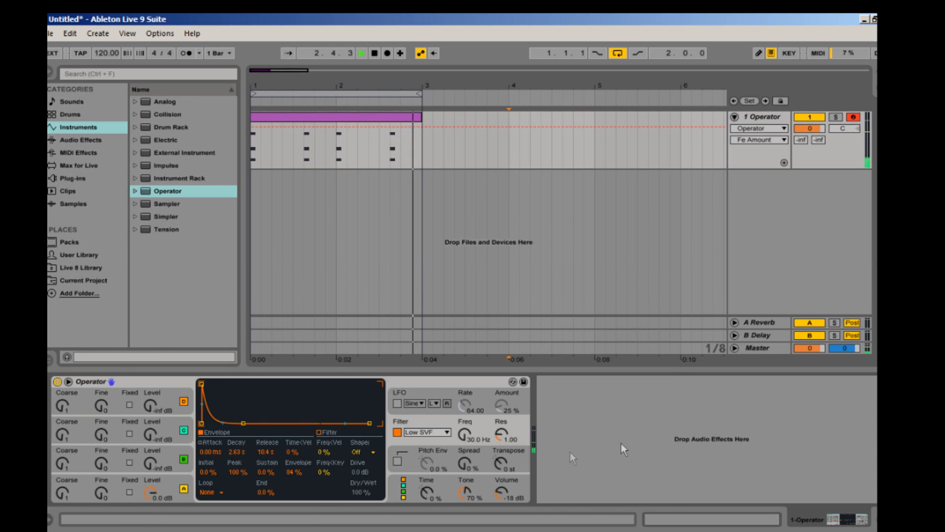
left_click(501, 494)
left_click_drag(501, 494, 501, 498)
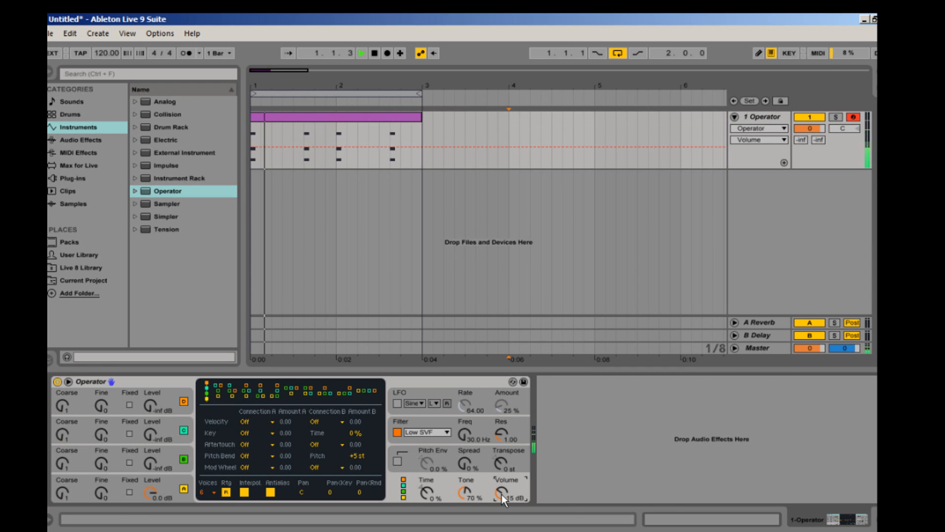
left_click(465, 435)
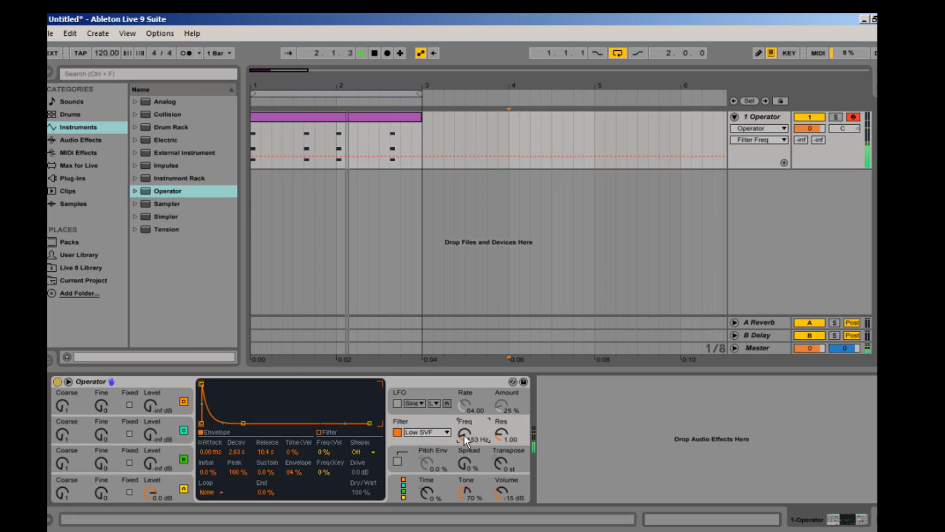
left_click(507, 490)
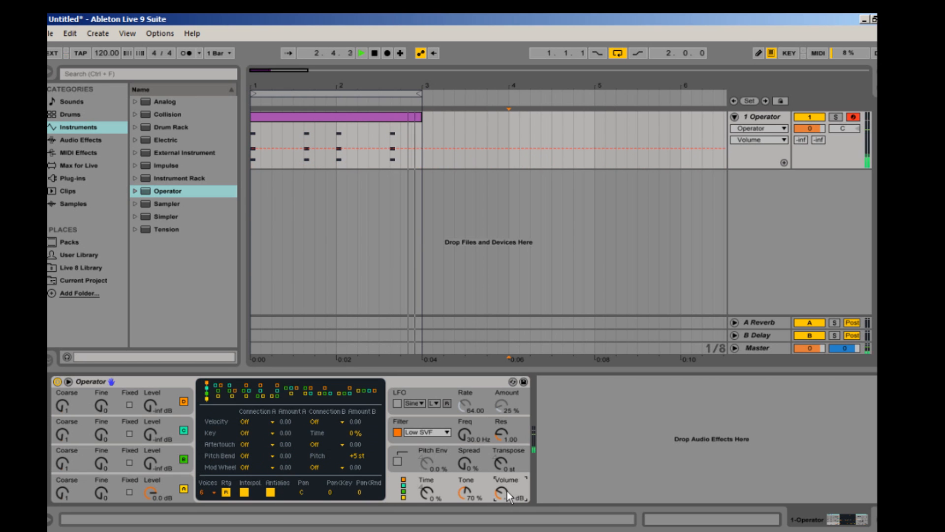
left_click(454, 441)
left_click_drag(289, 475, 291, 477)
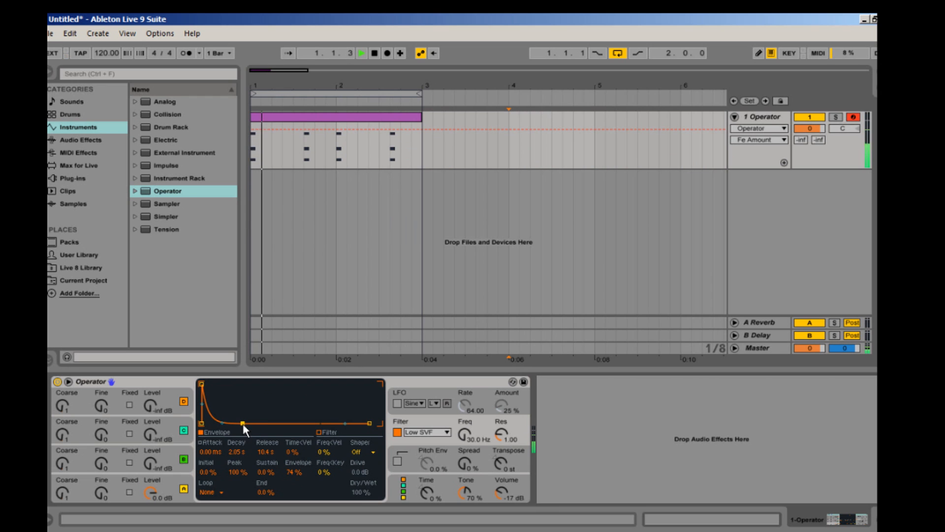
Set Operator's volume to -14 dB and filter envelope amount to 77 %, and stop playback with the position at the start
left_click(503, 492)
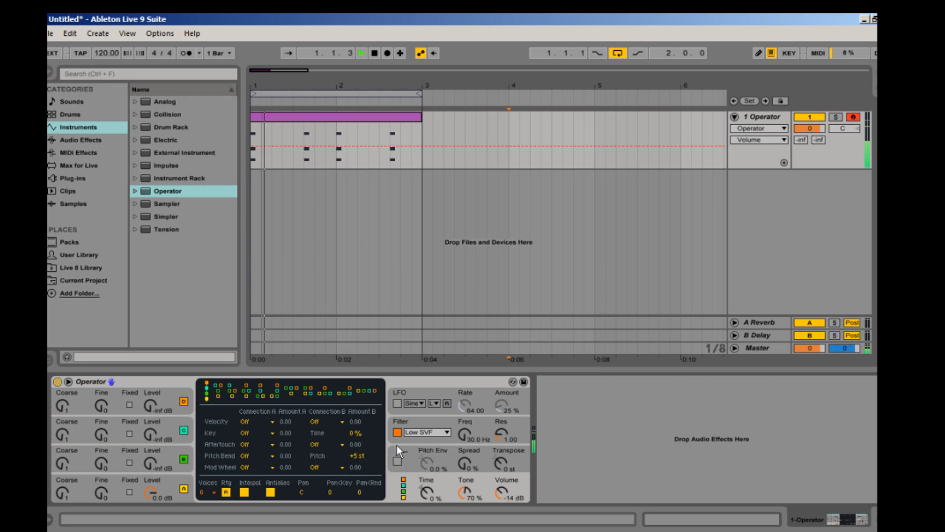
left_click(416, 441)
left_click_drag(301, 468, 300, 466)
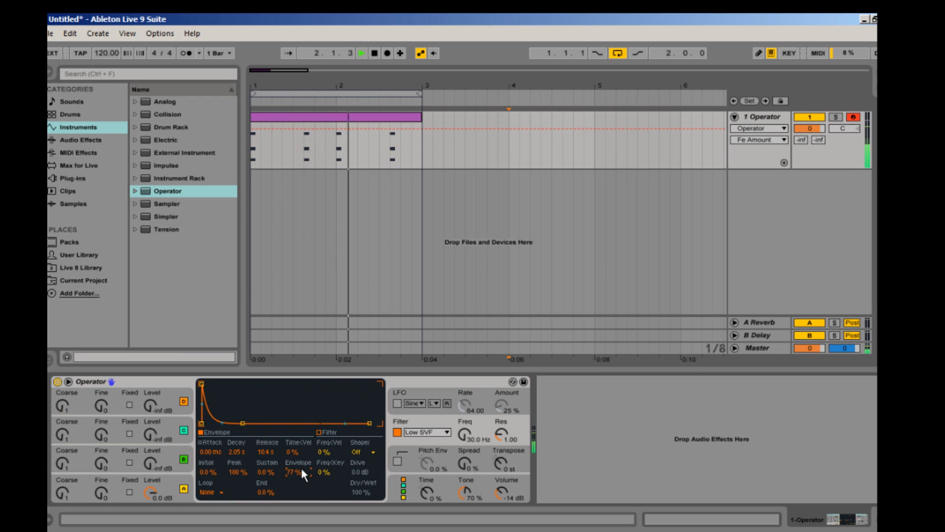
key("space")
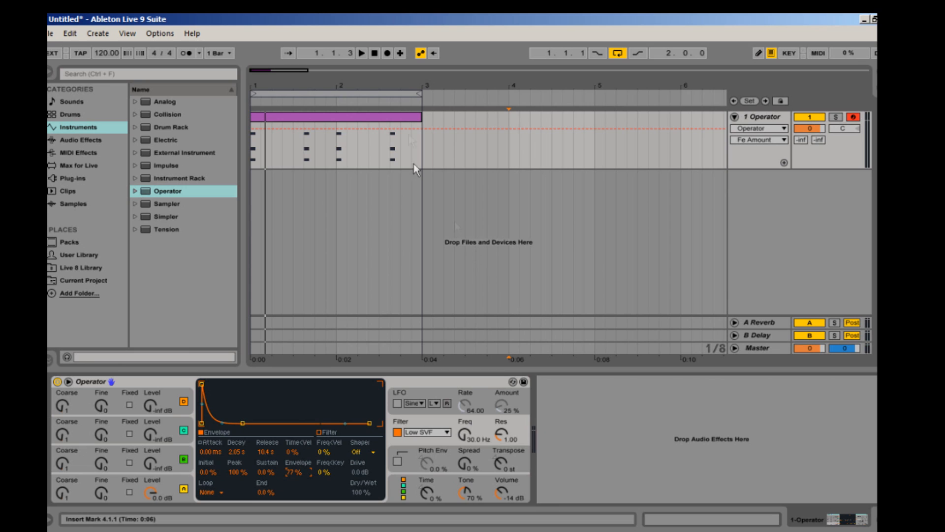
left_click(375, 53)
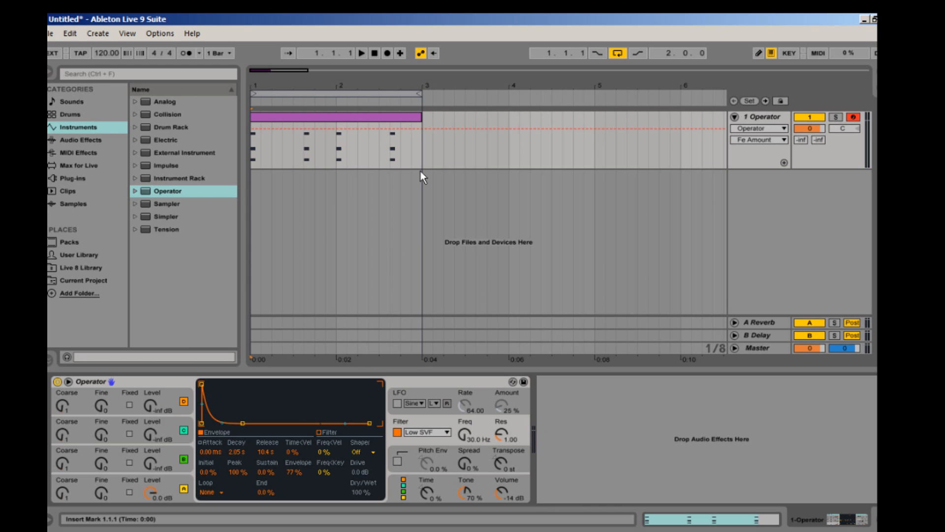
Add an Auto Filter after Operator with 0.00° LFO phase and a band-pass filter at 869 Hz, Q 1.22
left_click(85, 141)
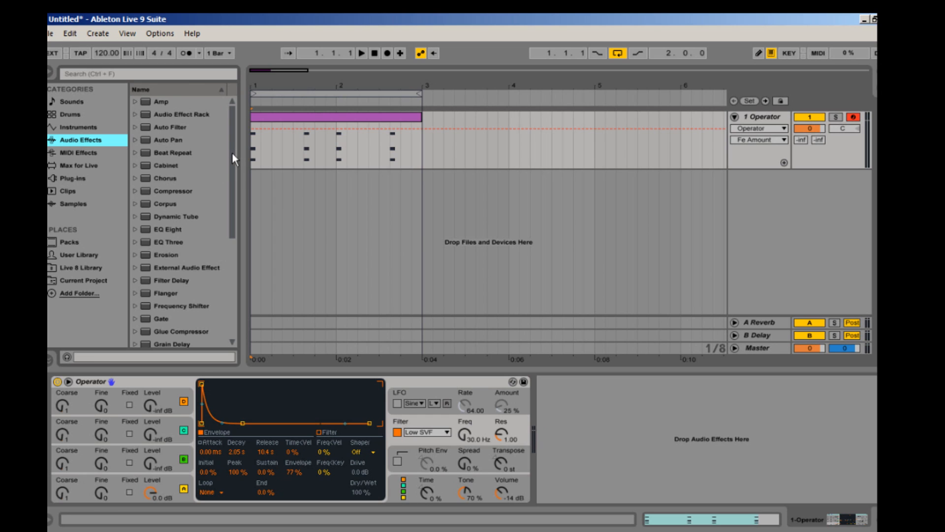
double_click(186, 129)
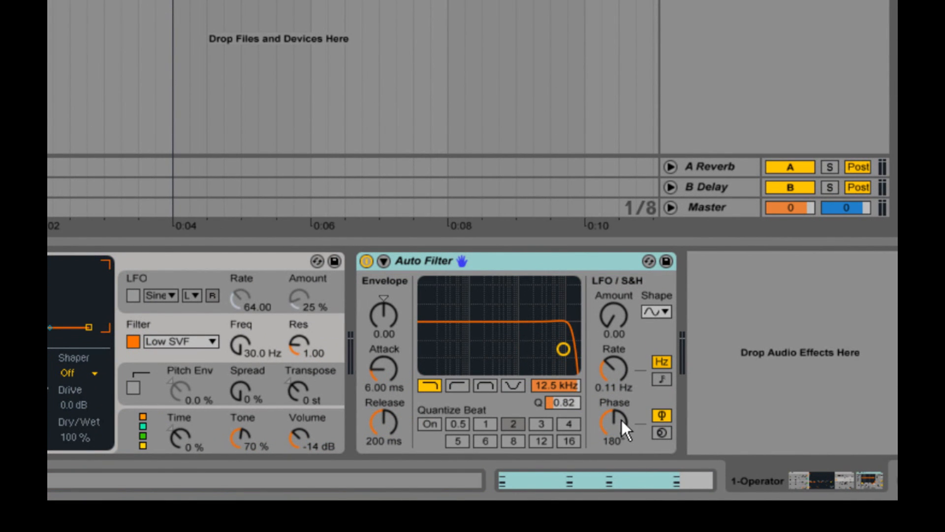
left_click_drag(624, 421, 624, 423)
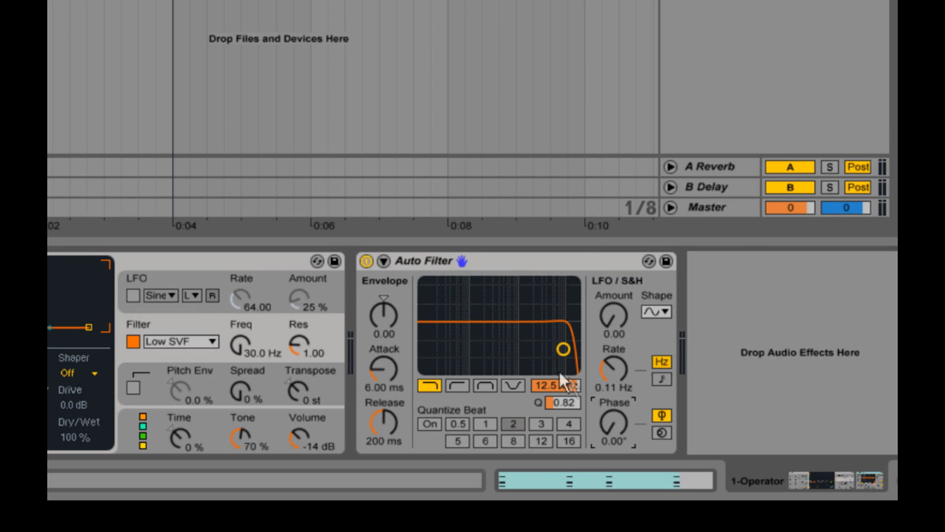
left_click(489, 388)
left_click_drag(566, 352, 505, 338)
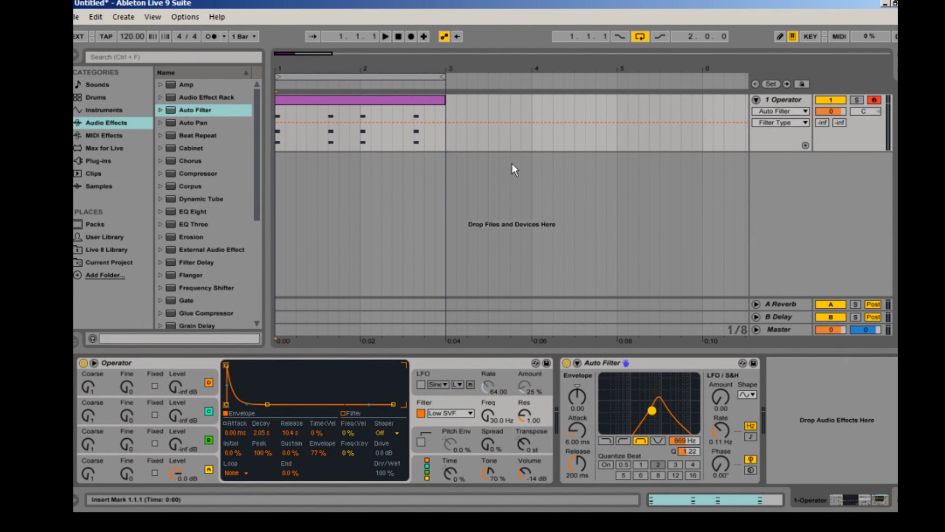
During playback, set Auto Filter's LFO amount to 17.6 and rate to 0.76 Hz, and its cutoff to 1.05 kHz with Q 1.14
key("space")
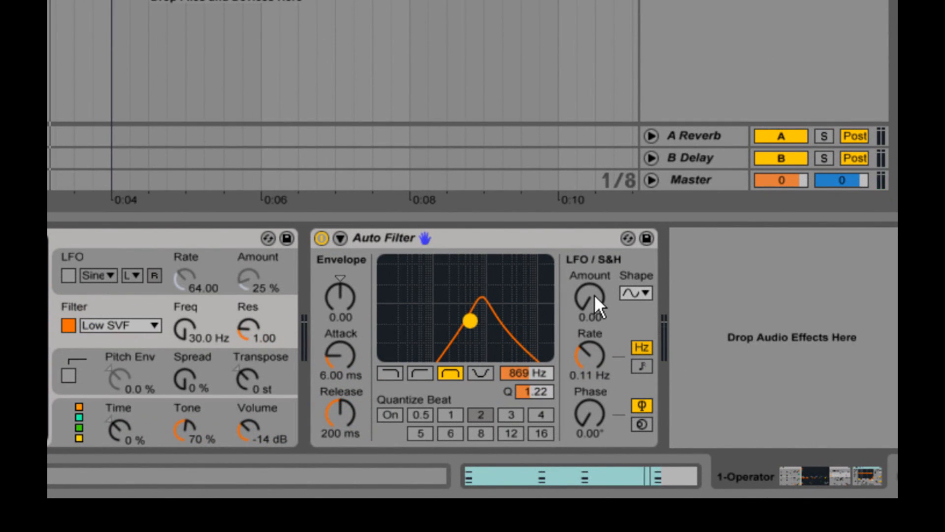
left_click_drag(595, 305, 595, 301)
left_click_drag(483, 324, 475, 323)
left_click_drag(591, 360, 591, 354)
left_click_drag(587, 307, 589, 311)
left_click_drag(594, 354, 594, 352)
left_click_drag(590, 310, 589, 308)
left_click_drag(587, 363, 587, 360)
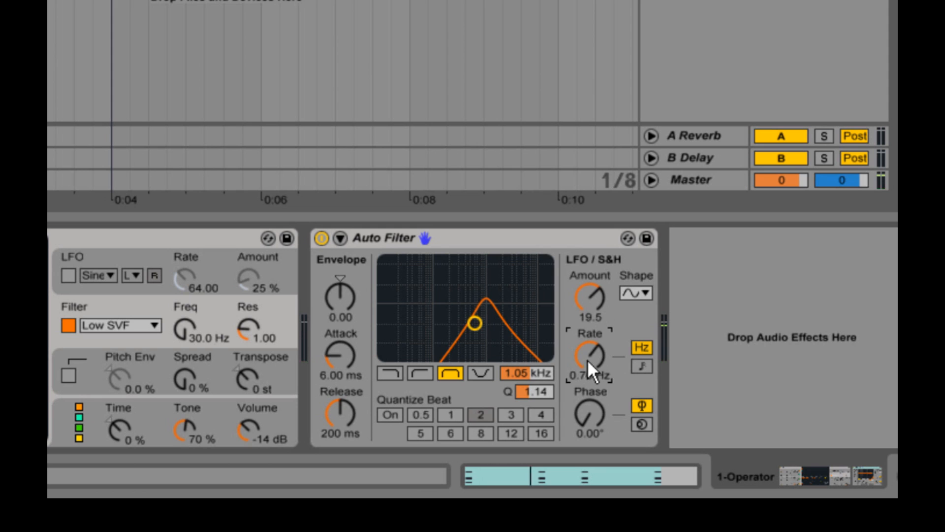
left_click_drag(589, 312, 590, 314)
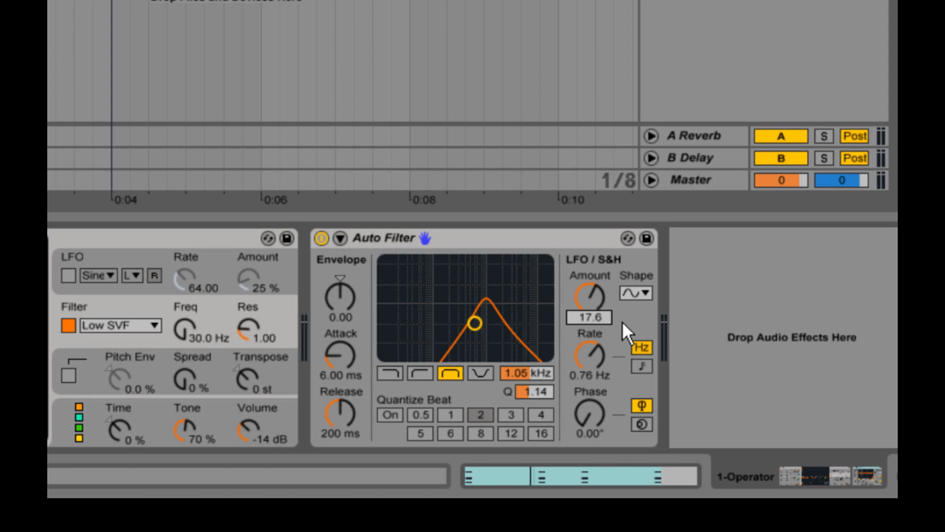
Set Auto Filter to 686 Hz, Q 0.83, LFO amount 16.9 and rate 0.22 Hz, and Operator's volume to -11 dB
left_click_drag(476, 326, 474, 328)
left_click_drag(588, 355, 587, 366)
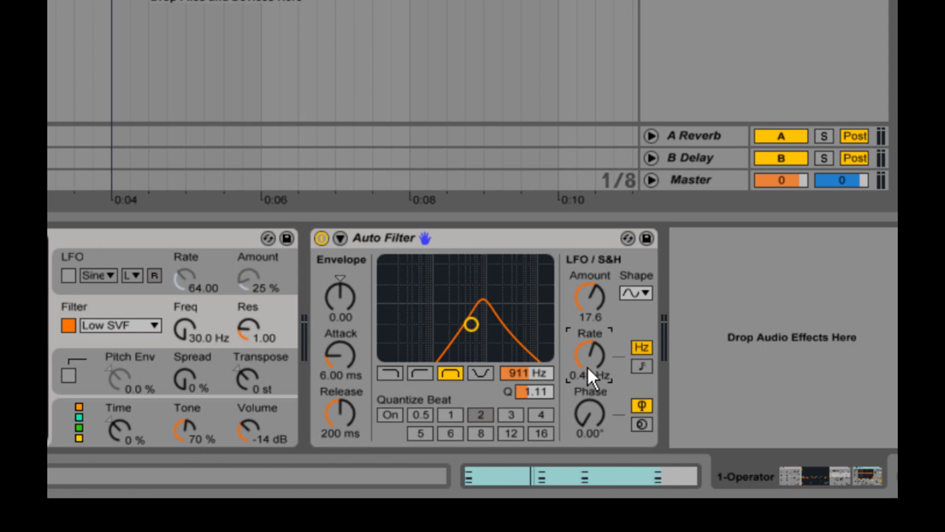
left_click_drag(591, 302, 591, 307)
left_click_drag(589, 346, 590, 351)
mouse_move(473, 323)
left_mouse_down()
mouse_move(477, 332)
mouse_move(465, 333)
left_mouse_up()
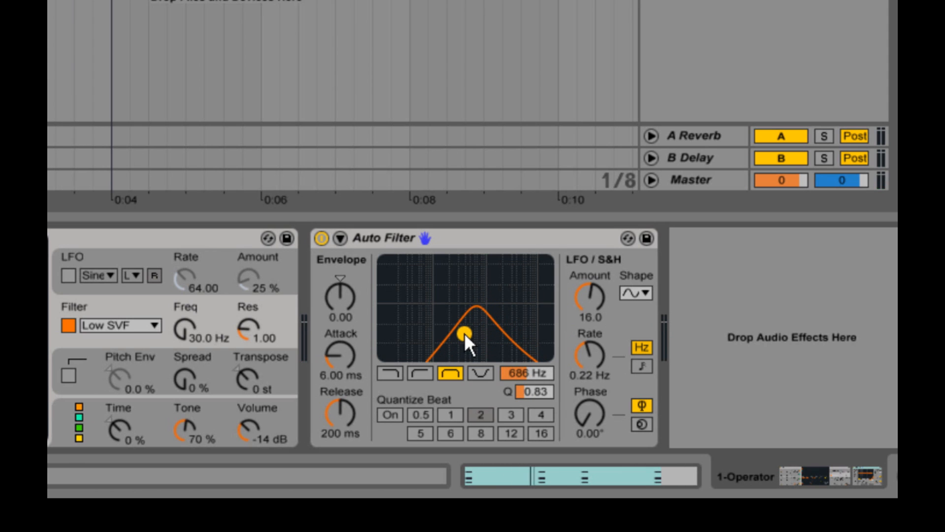
left_click_drag(585, 306, 585, 301)
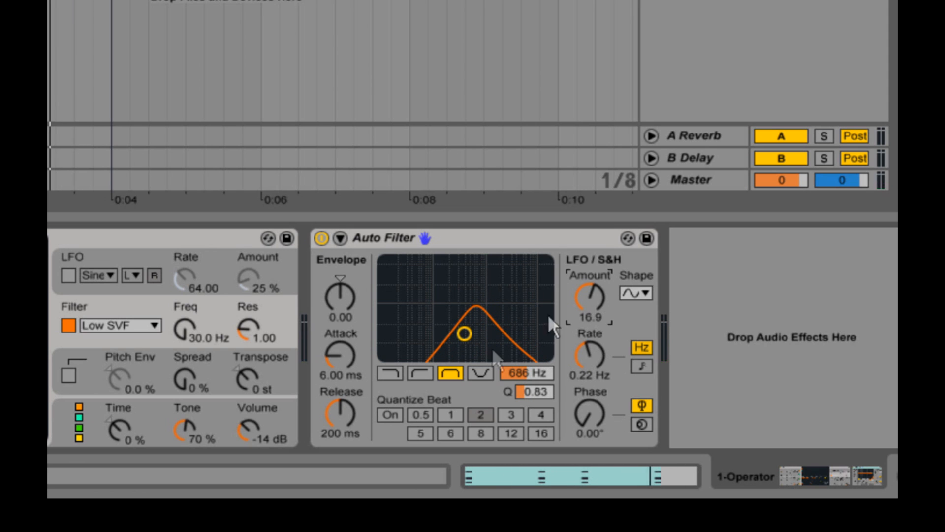
left_click(257, 432)
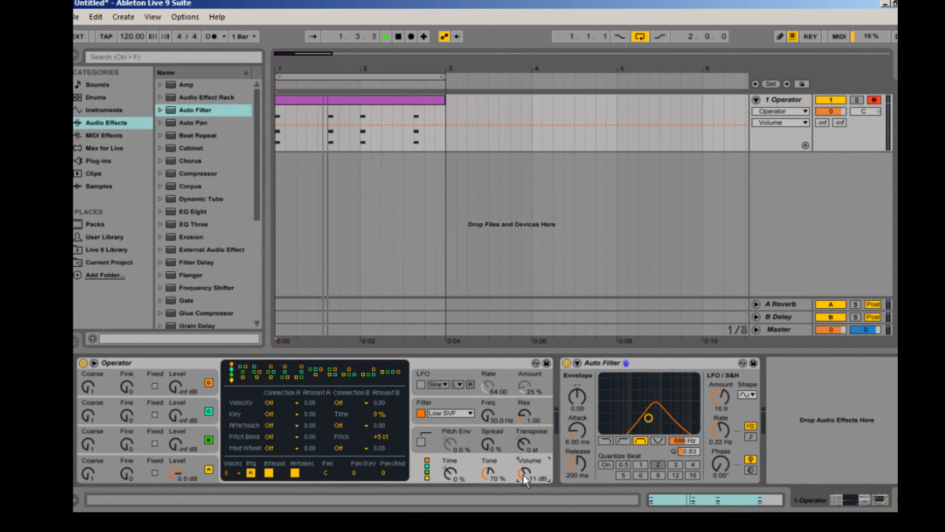
key("space")
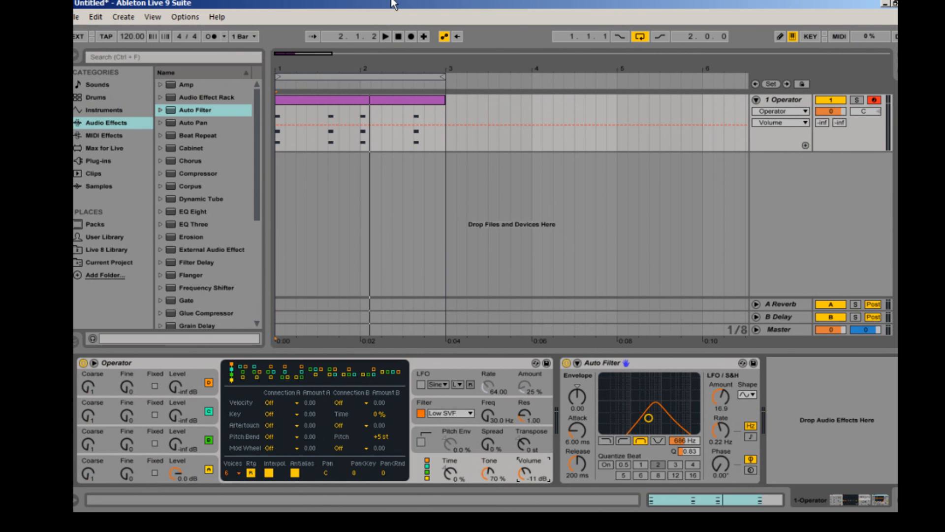
Add a Reverb after the Auto Filter on the Operator track and play the pattern
left_click_drag(259, 194, 265, 295)
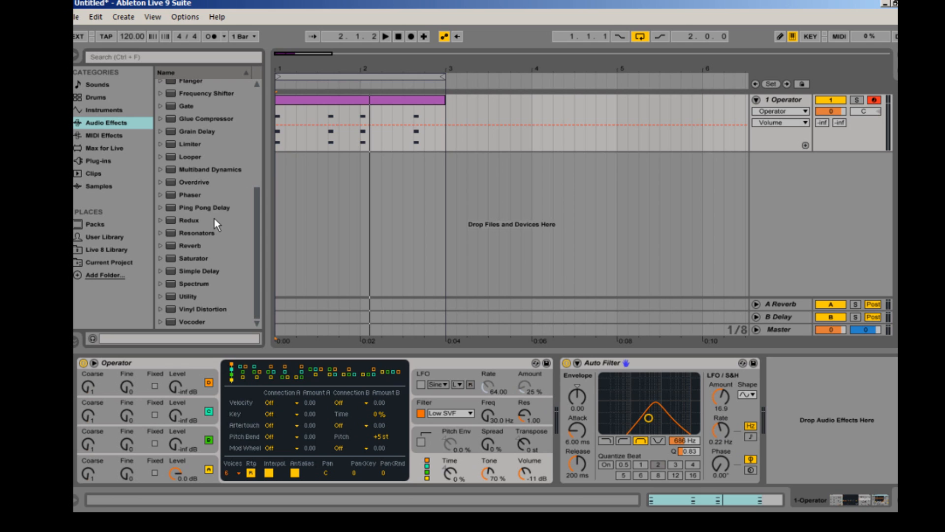
left_click(787, 98)
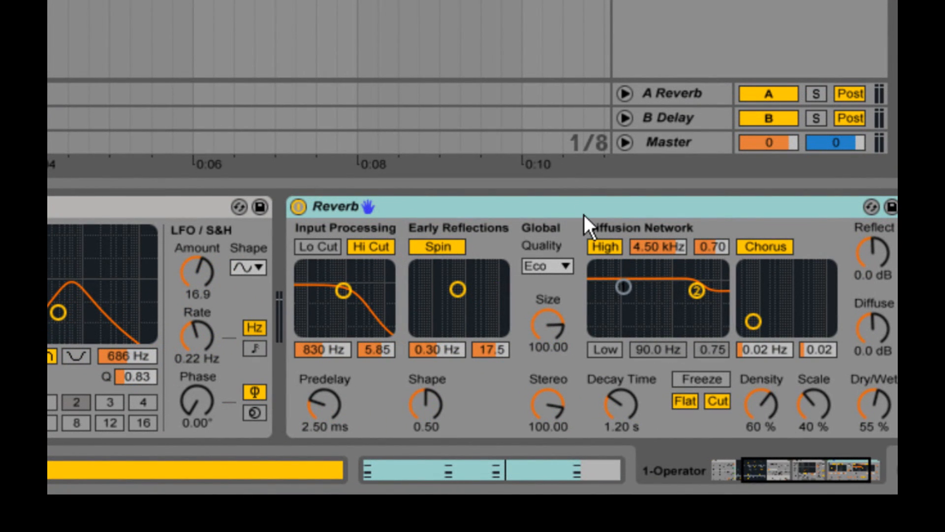
left_click(580, 215)
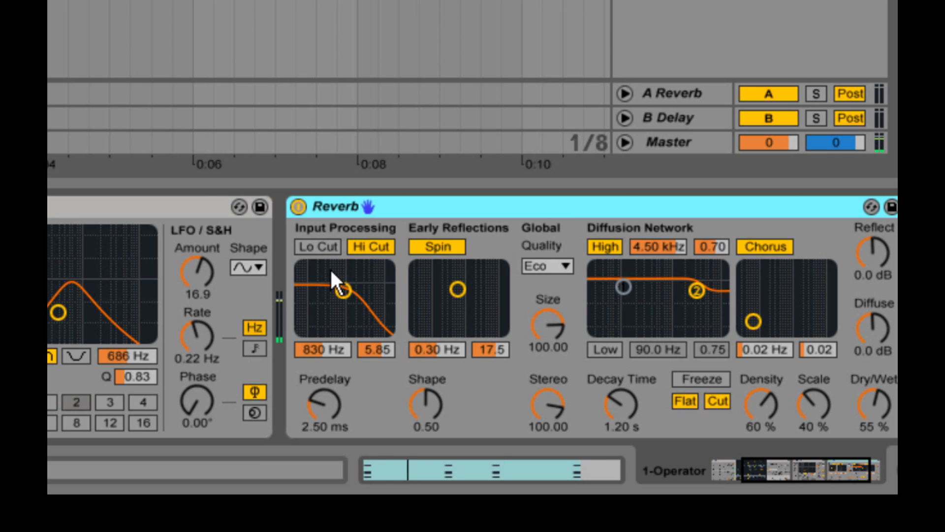
Set the Reverb's decay time to 5.21 s, enable Lo Cut and set the input filter to 2.53 kHz with width 5.64
left_click_drag(613, 398, 628, 403)
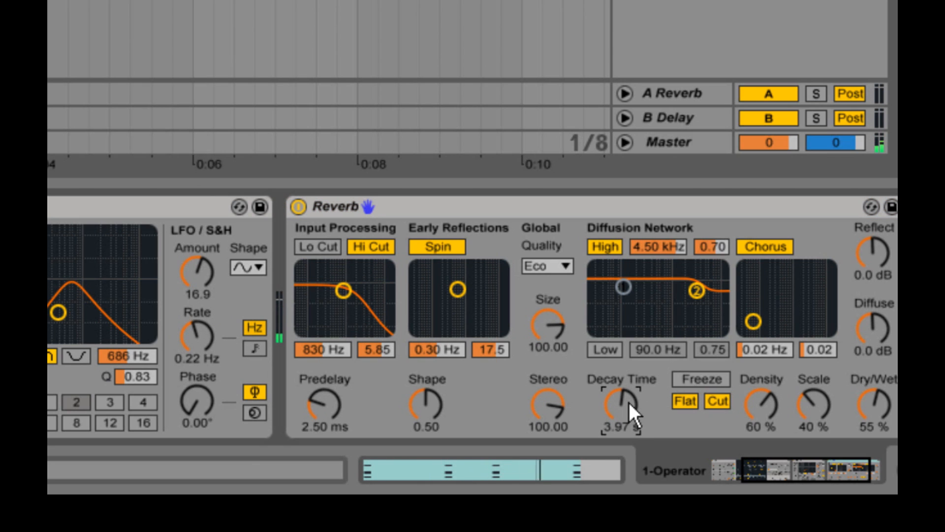
left_click_drag(343, 291, 353, 297)
left_click(325, 252)
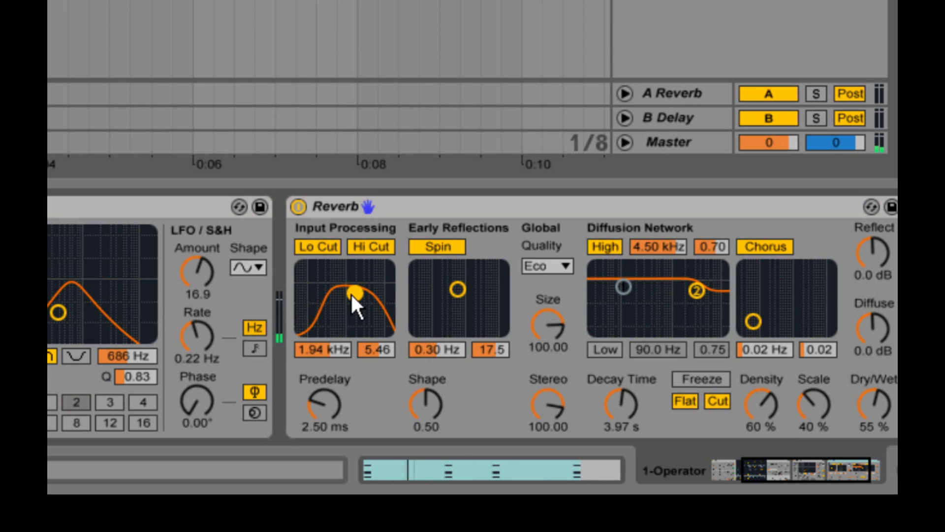
left_click_drag(351, 295, 356, 293)
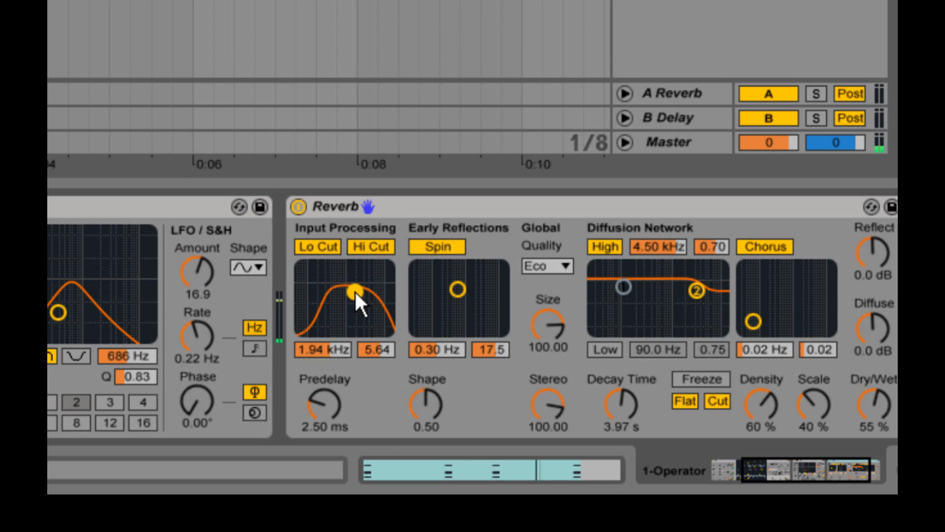
left_click_drag(606, 401, 606, 404)
left_click_drag(355, 291, 359, 290)
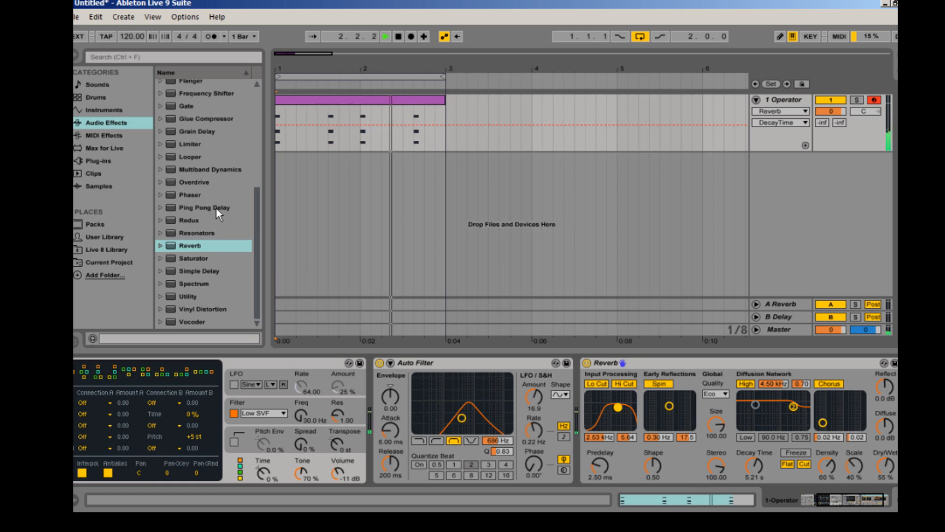
Add a Ping Pong Delay after the Reverb and select it
double_click(223, 208)
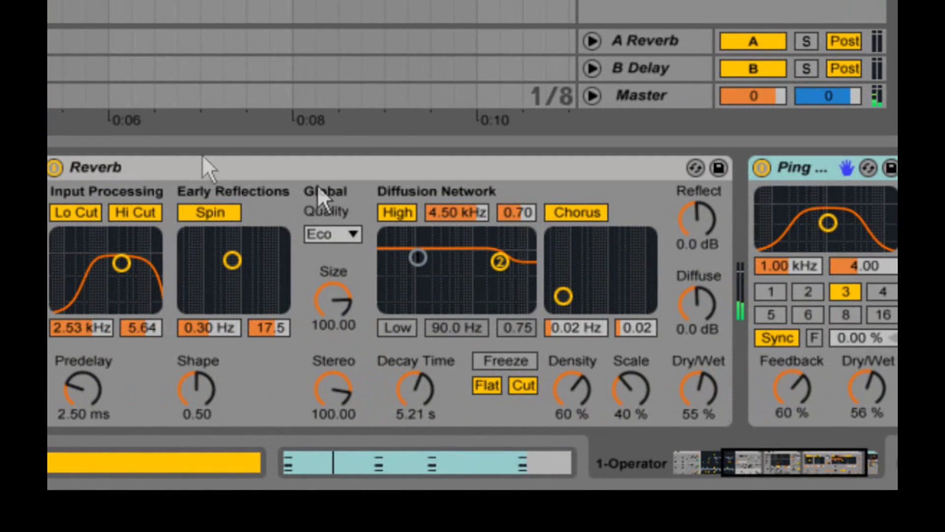
left_click(820, 172)
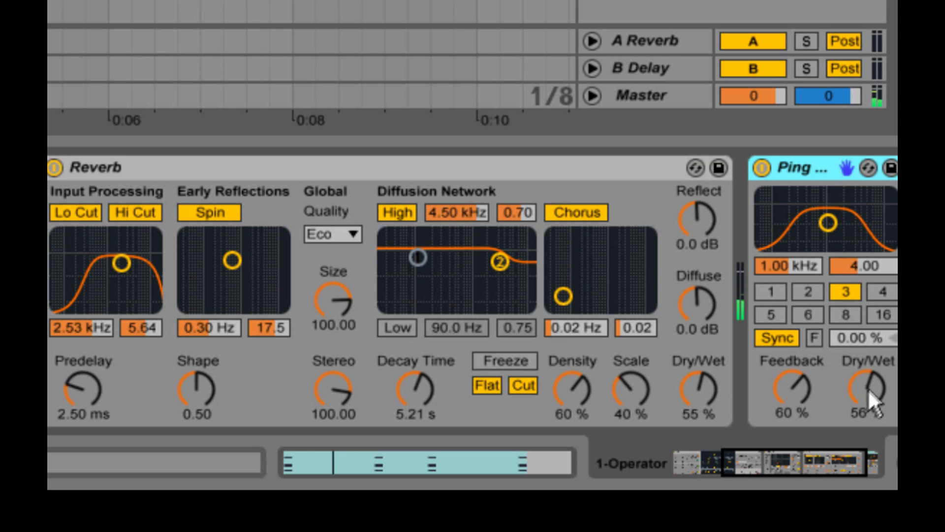
Set the Ping Pong Delay to 47% dry/wet, 54% feedback and filter 1.16 kHz with width 3.33, and Operator's volume to -8.1 dB
left_click_drag(868, 388, 869, 399)
left_click_drag(798, 372, 798, 380)
left_click_drag(827, 228, 831, 227)
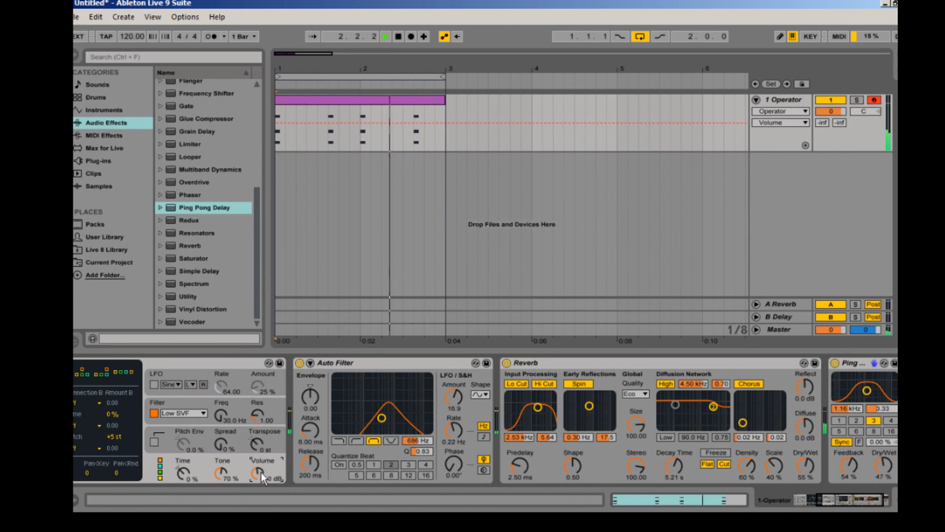
left_click_drag(261, 473, 260, 476)
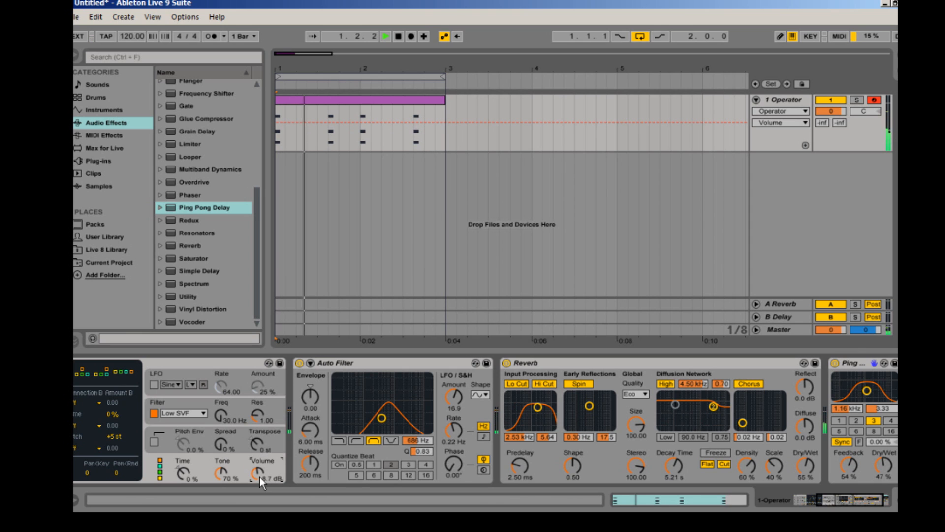
left_click_drag(259, 477, 259, 475)
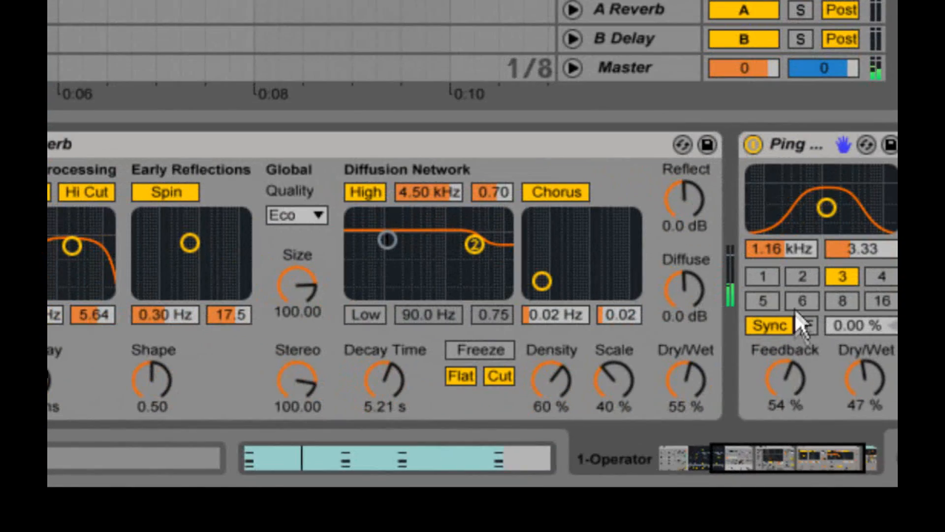
Switch the Ping Pong Delay from Sync to Time mode, with a delay time of 289 ms and filter frequency of 1.24 kHz
left_click(782, 326)
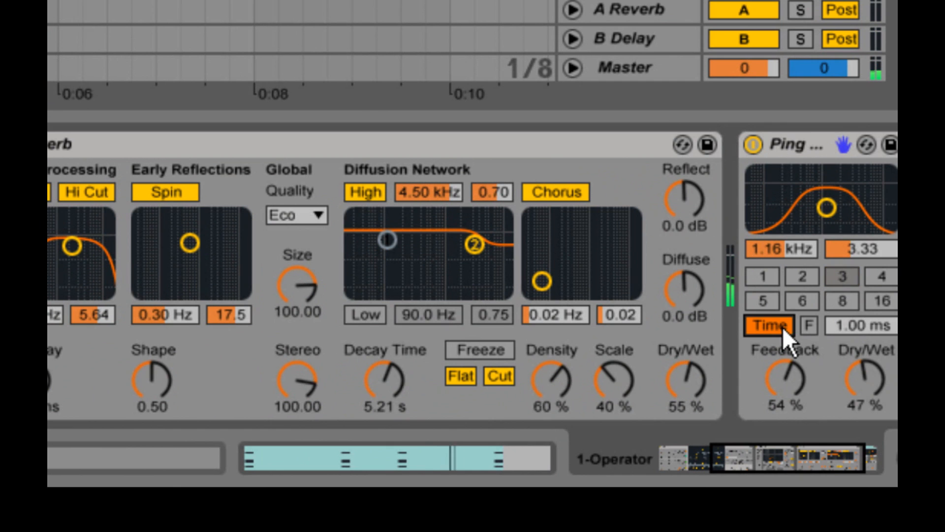
left_click(781, 325)
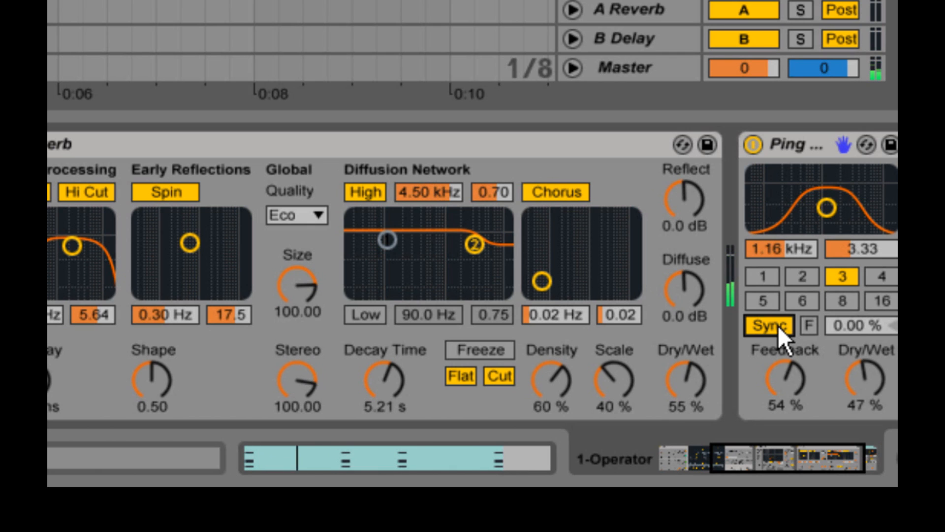
left_click(777, 326)
mouse_move(858, 324)
left_mouse_down()
mouse_move(827, 220)
mouse_move(855, 319)
left_mouse_up()
left_click_drag(832, 230, 825, 216)
left_click_drag(858, 324, 859, 317)
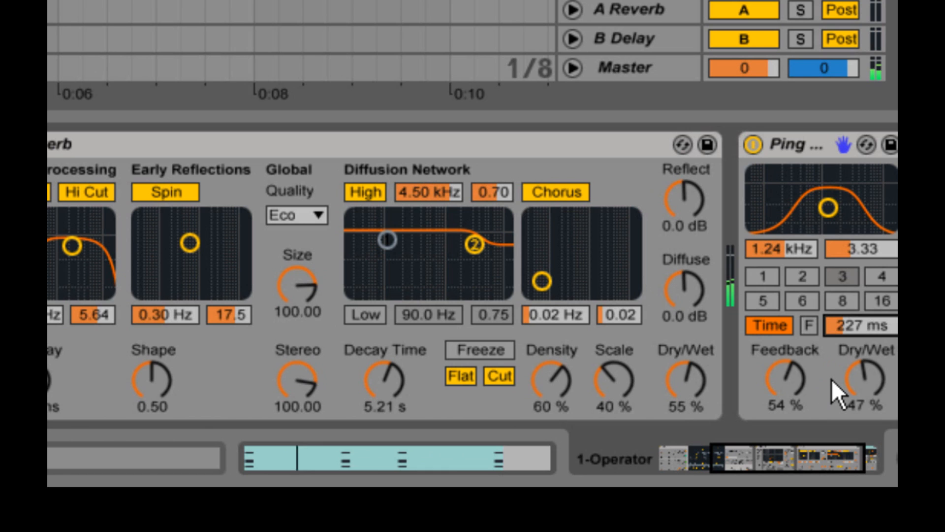
left_click_drag(865, 327, 863, 322)
left_click_drag(854, 322, 846, 327)
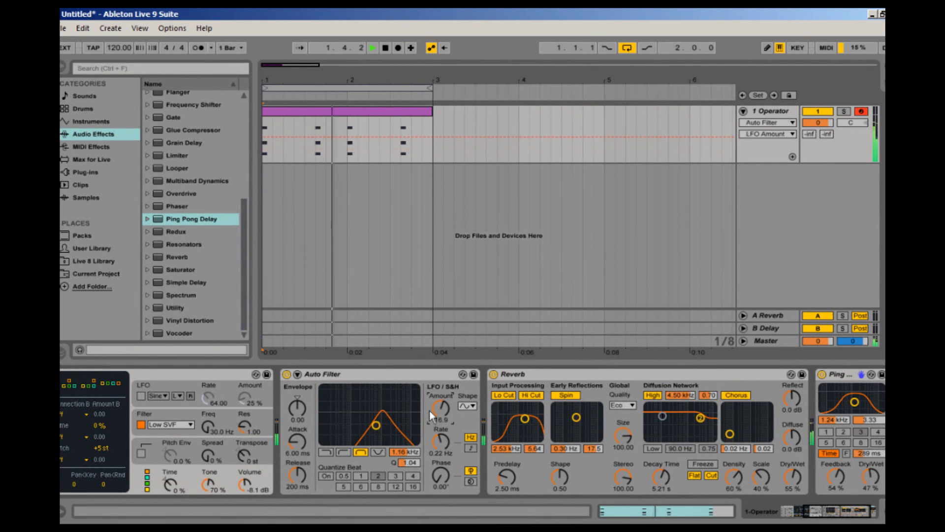
Set Auto Filter's LFO amount to 17.9, and Operator's filter envelope decay to 25.0 s and envelope amount to 76%
left_click_drag(429, 411, 433, 409)
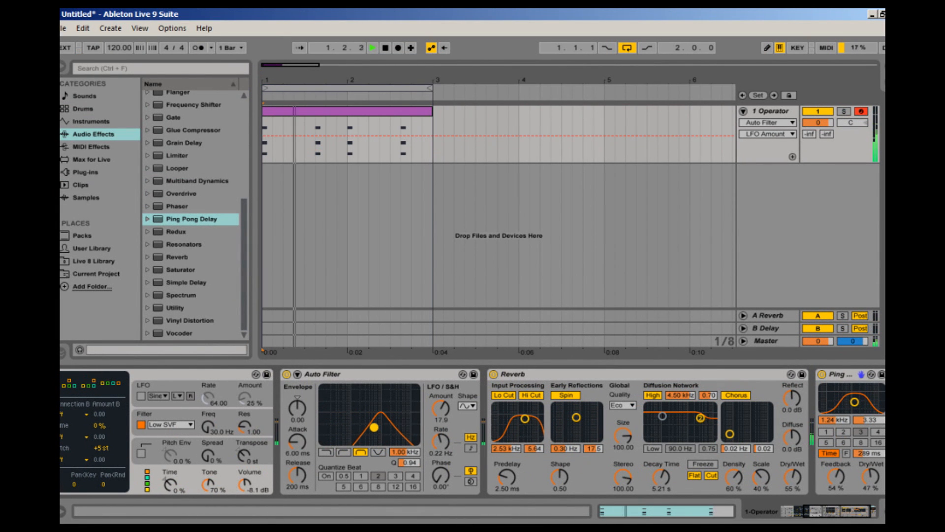
left_click(801, 512)
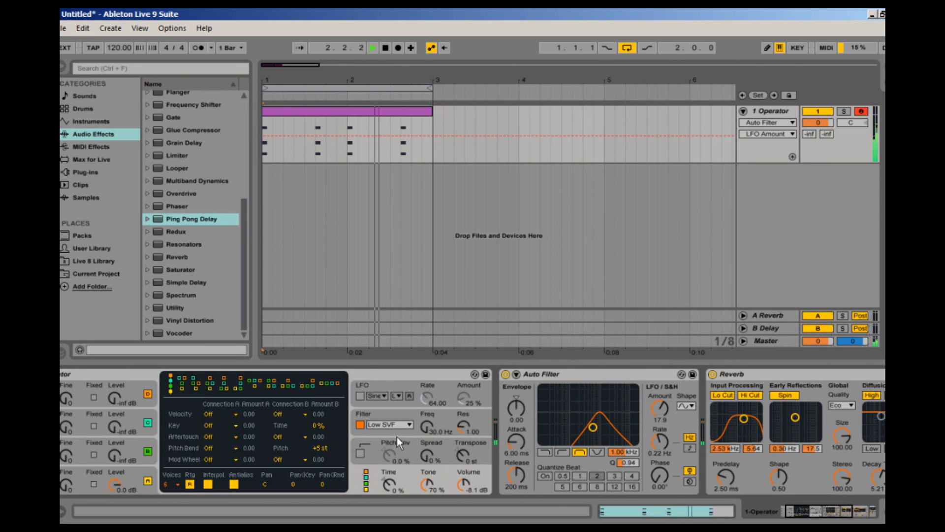
left_click(384, 432)
left_click_drag(258, 463, 257, 462)
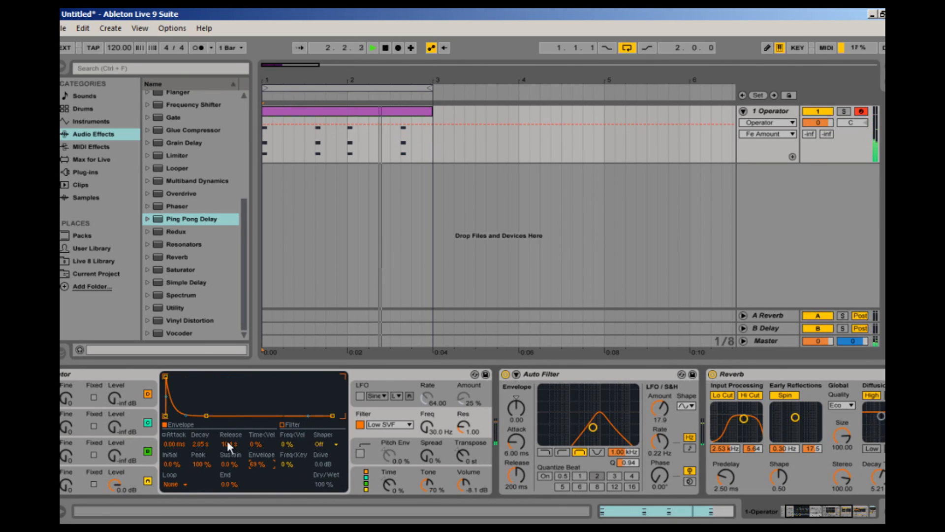
left_click_drag(206, 415, 220, 417)
left_click_drag(259, 463, 259, 460)
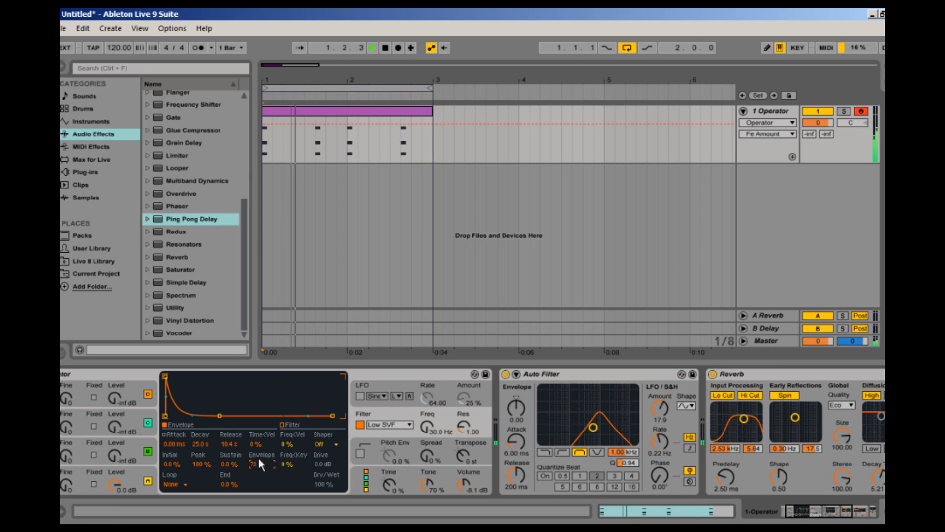
Set the Auto Filter's frequency to 541 Hz, Q to 1.18 and LFO amount to 19.0
mouse_move(593, 426)
left_mouse_down()
mouse_move(605, 426)
mouse_move(581, 422)
left_mouse_up()
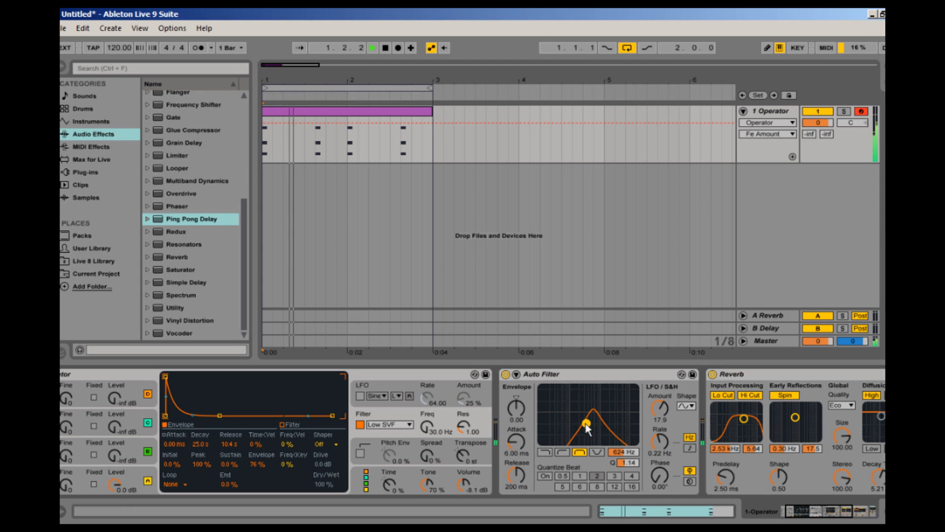
left_click(660, 413)
left_click_drag(659, 414, 659, 412)
left_click(870, 511)
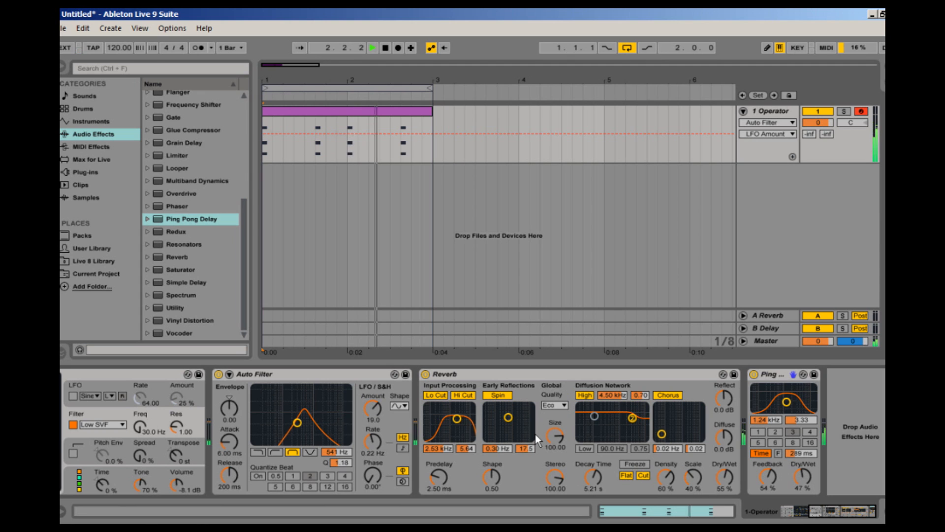
Transpose the second and fourth chords in the Operator MIDI clip up five semitones and play the pattern
double_click(335, 114)
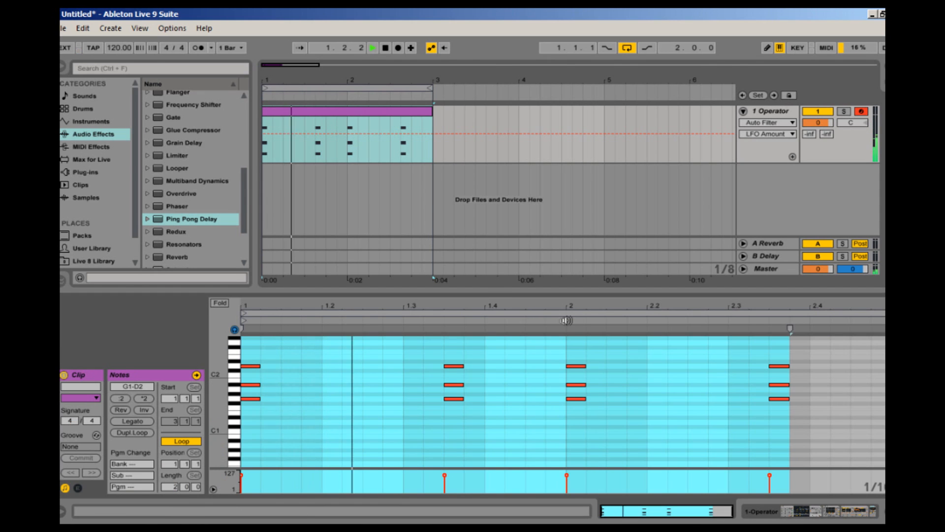
left_click(624, 420)
left_click_drag(577, 294, 581, 222)
scroll(600, 343, "up", 3)
left_click_drag(486, 426, 438, 311)
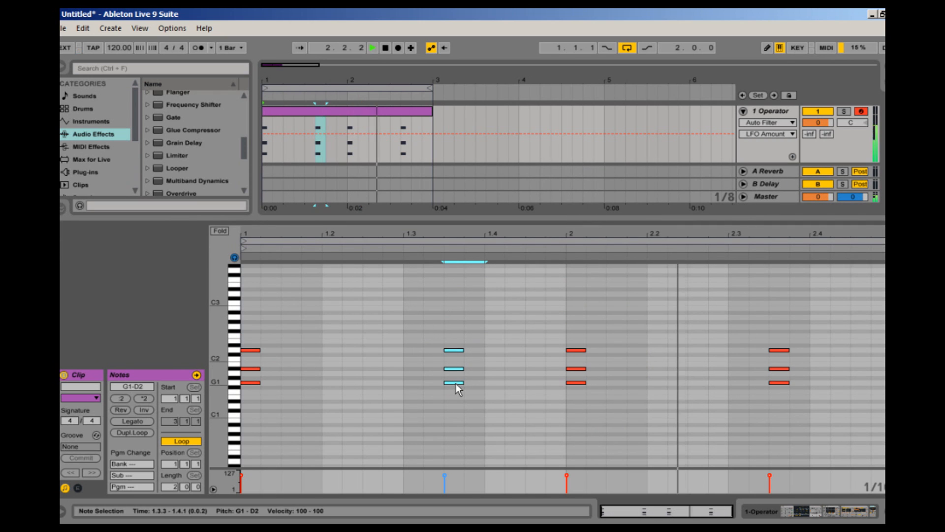
key("space")
left_click_drag(456, 382, 458, 359)
left_click(492, 368)
mouse_move(770, 400)
left_mouse_down()
mouse_move(769, 362)
mouse_move(779, 359)
left_mouse_up()
left_click(748, 384)
key("space")
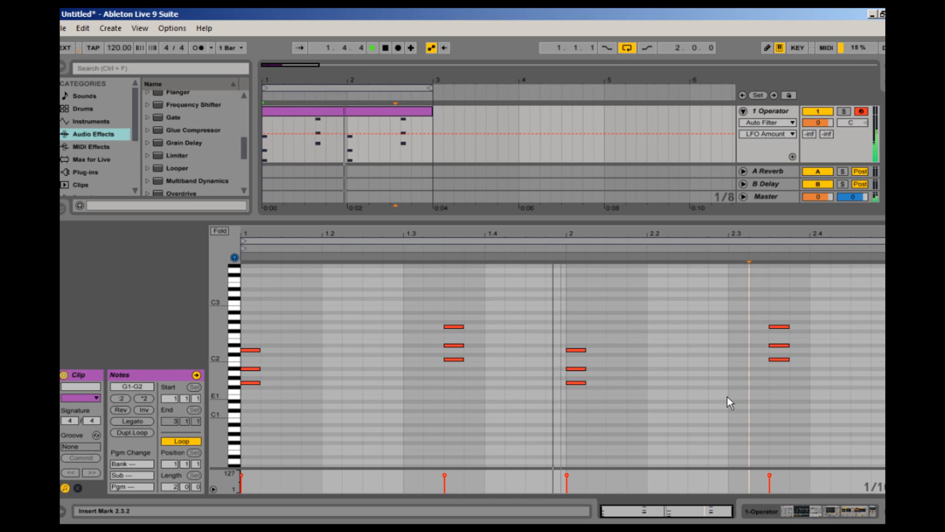
Set Auto Filter to 829 Hz with Q 1.32, and Operator's volume to -7.3 dB and filter frequency to 35.0 Hz
left_click(774, 111)
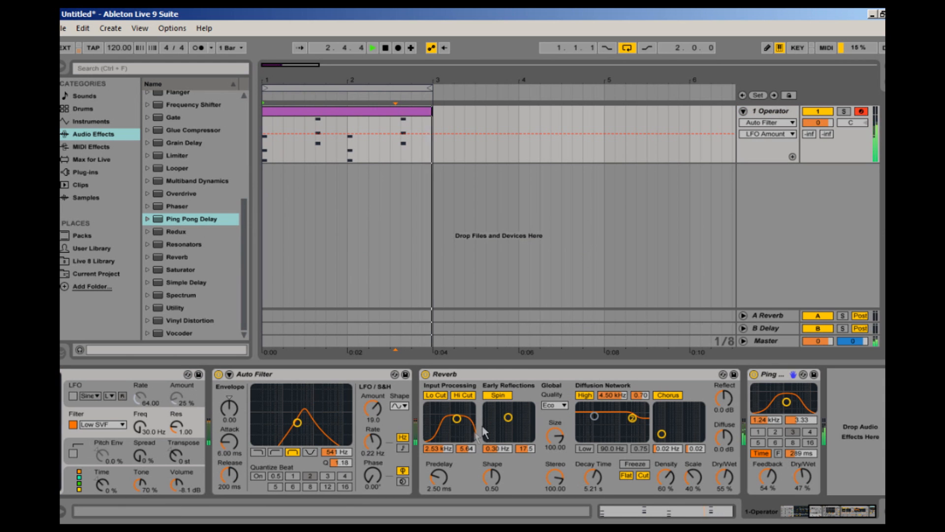
left_click_drag(297, 423, 303, 420)
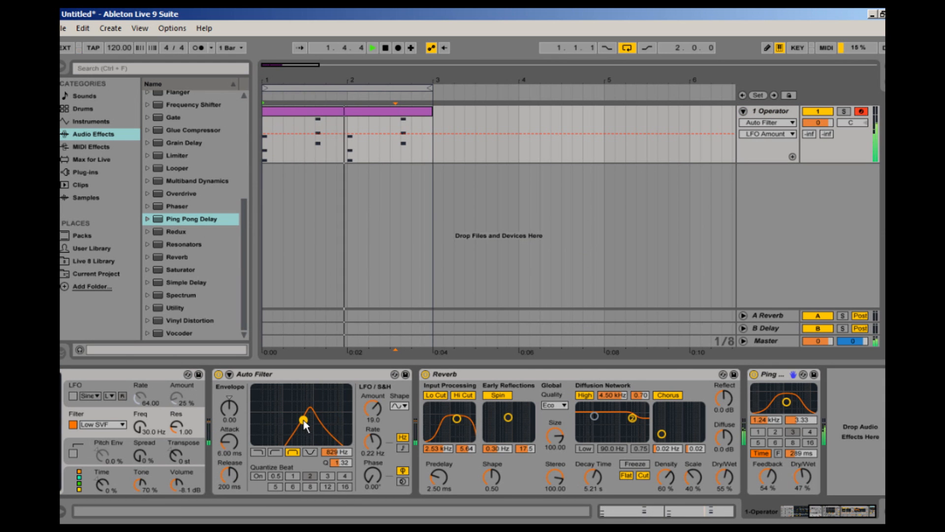
left_click(180, 485)
left_click(143, 422)
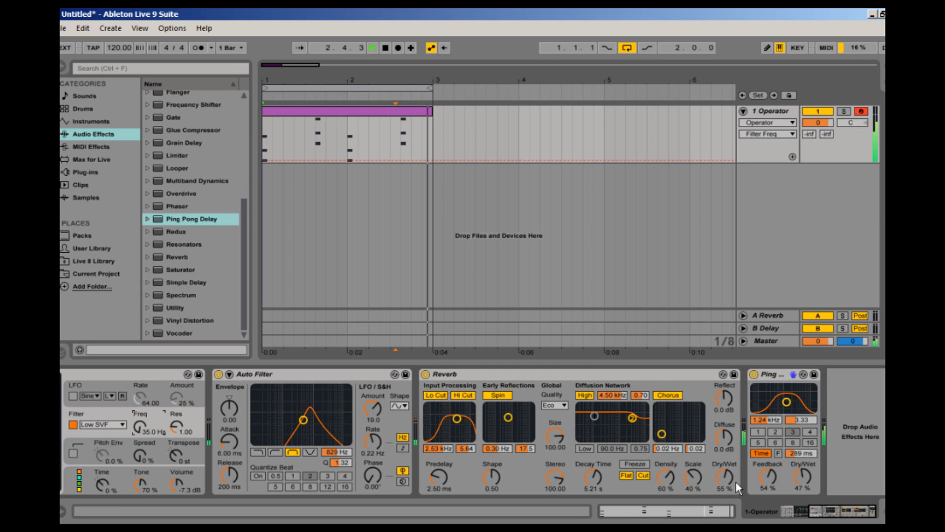
Set the Ping Pong Delay's dry/wet to 50% and stop playback
left_click_drag(802, 477, 803, 474)
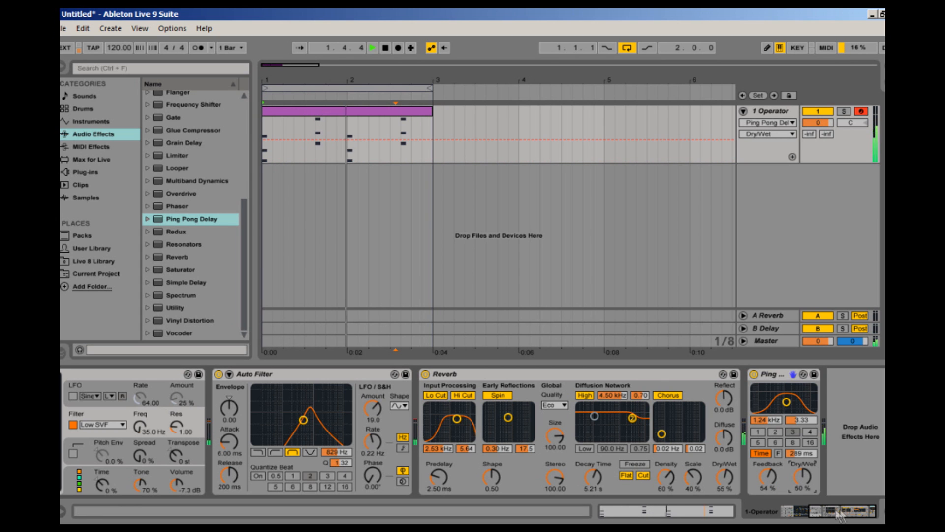
left_click_drag(843, 513, 824, 514)
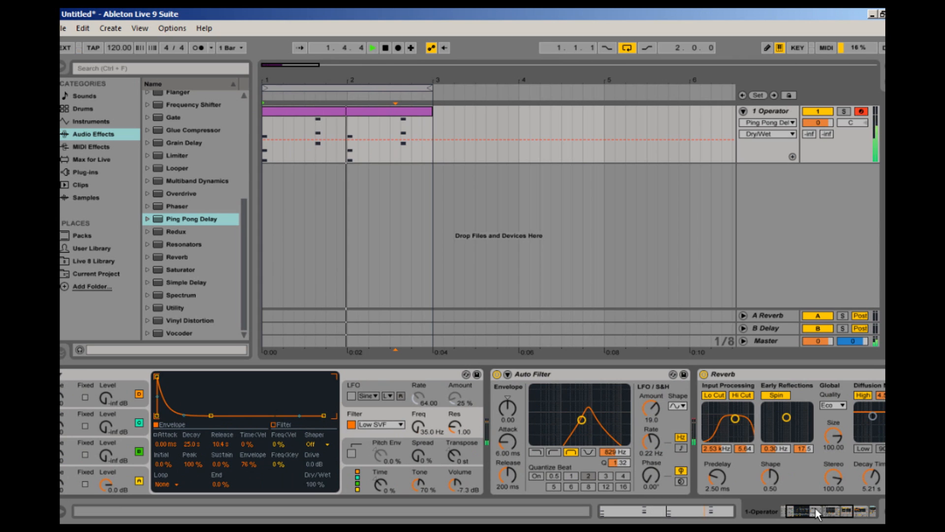
key("space")
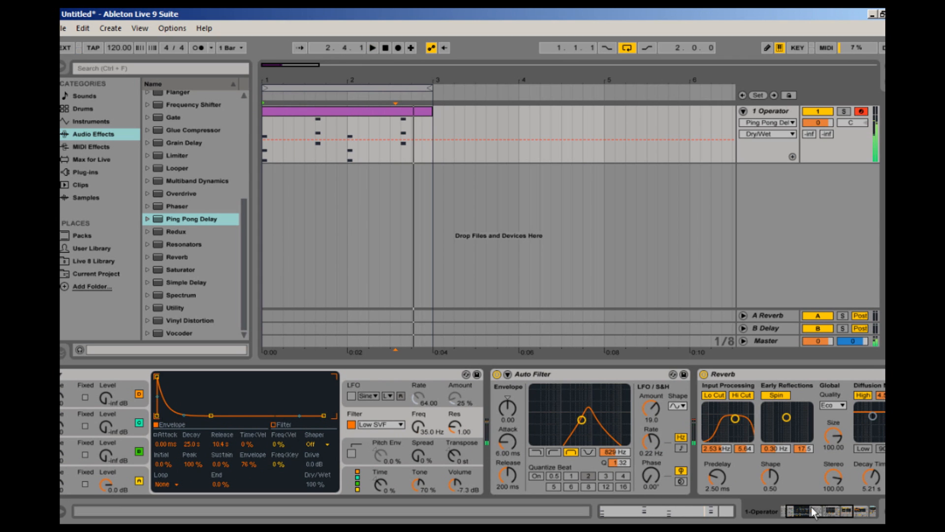
mouse_move(810, 514)
left_mouse_down()
mouse_move(844, 512)
mouse_move(795, 517)
left_mouse_up()
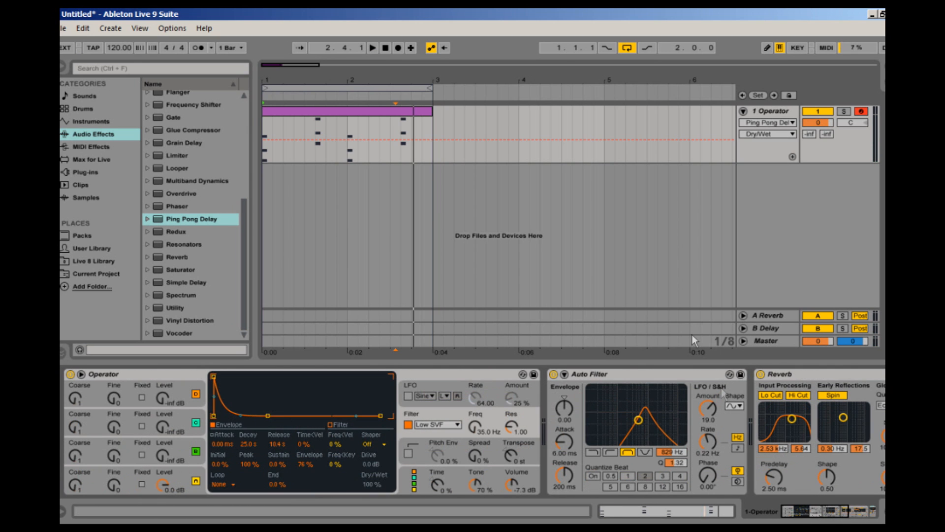